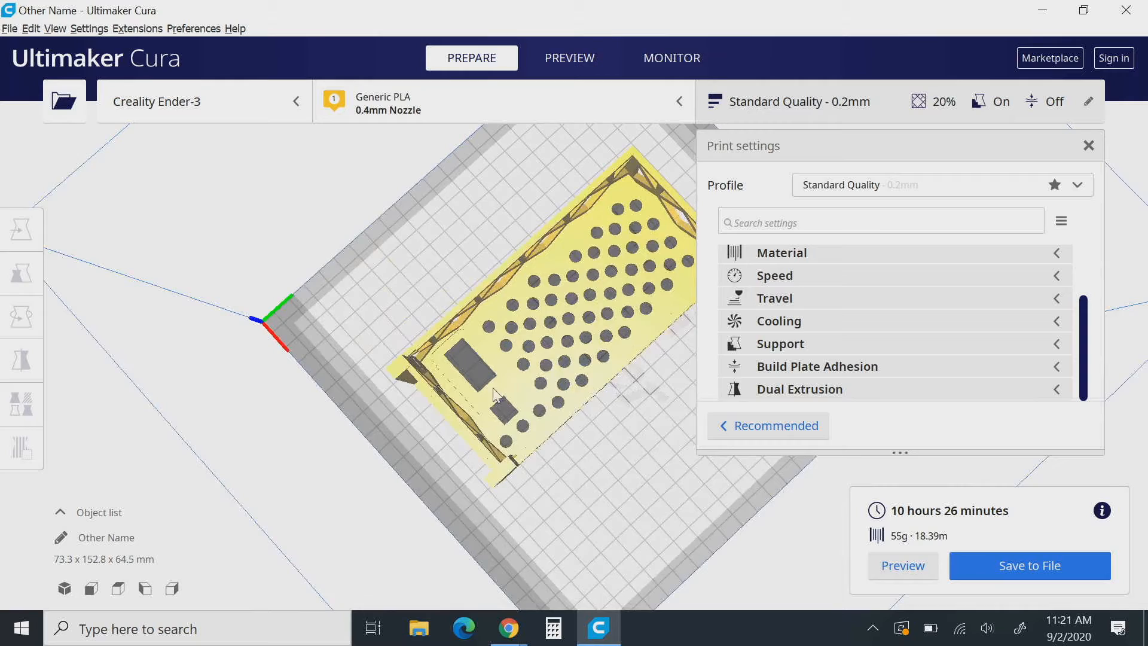
# Switch to the recommended print settings, set the layer height profile to 0.12 mm, and slice the model
pyautogui.moveTo(545, 375)
pyautogui.mouseDown(button='right')
pyautogui.moveTo(475, 327)
pyautogui.moveTo(405, 228)
pyautogui.moveTo(423, 169)
pyautogui.moveTo(487, 293)
pyautogui.moveTo(455, 377)
pyautogui.moveTo(422, 360)
pyautogui.moveTo(458, 317)
pyautogui.moveTo(280, 308)
pyautogui.moveTo(335, 274)
pyautogui.moveTo(521, 277)
pyautogui.moveTo(497, 275)
pyautogui.mouseUp(button='right')
pyautogui.click(789, 426)
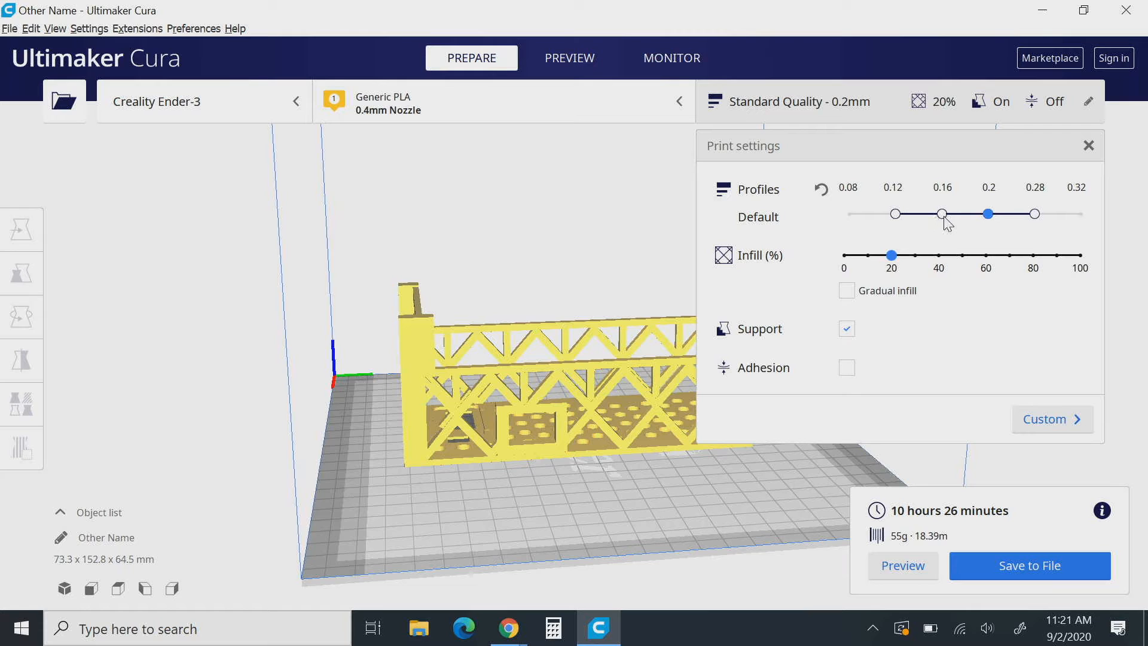
pyautogui.click(896, 214)
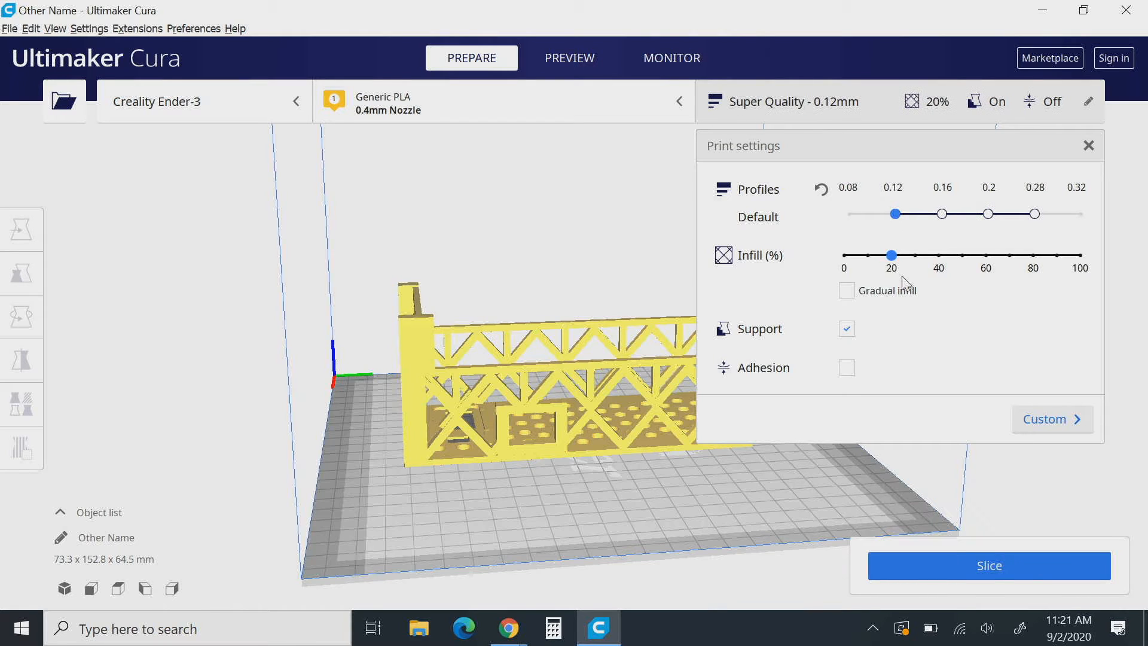
pyautogui.click(999, 565)
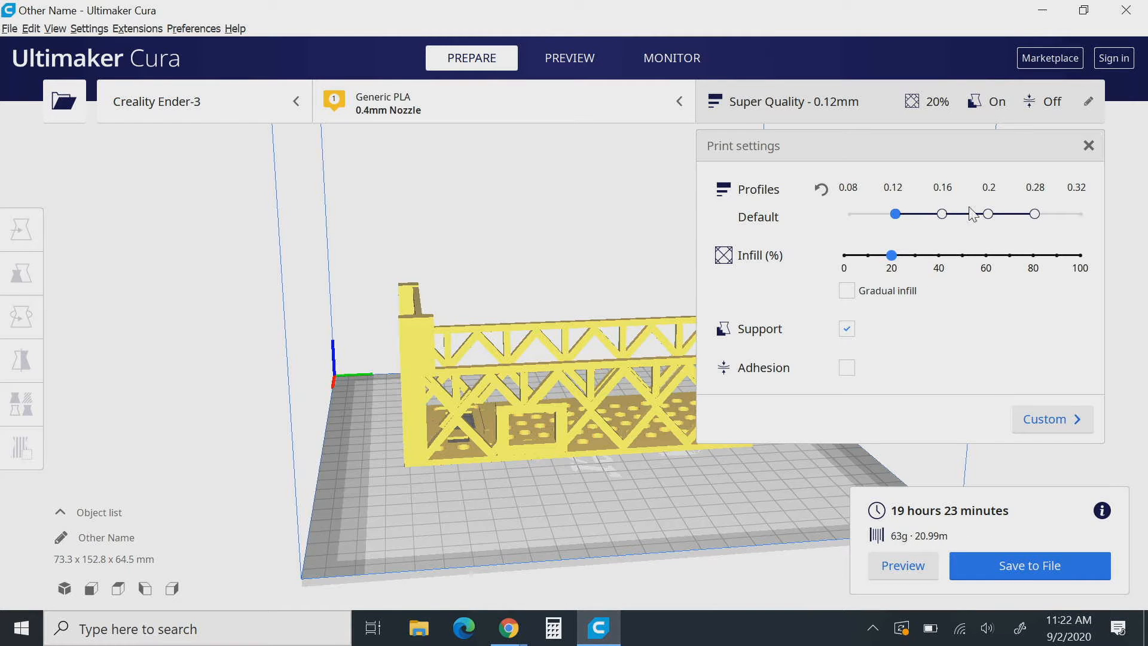
# Return the layer height profile to 0.2 mm and slice the model again
pyautogui.click(987, 213)
pyautogui.click(1030, 568)
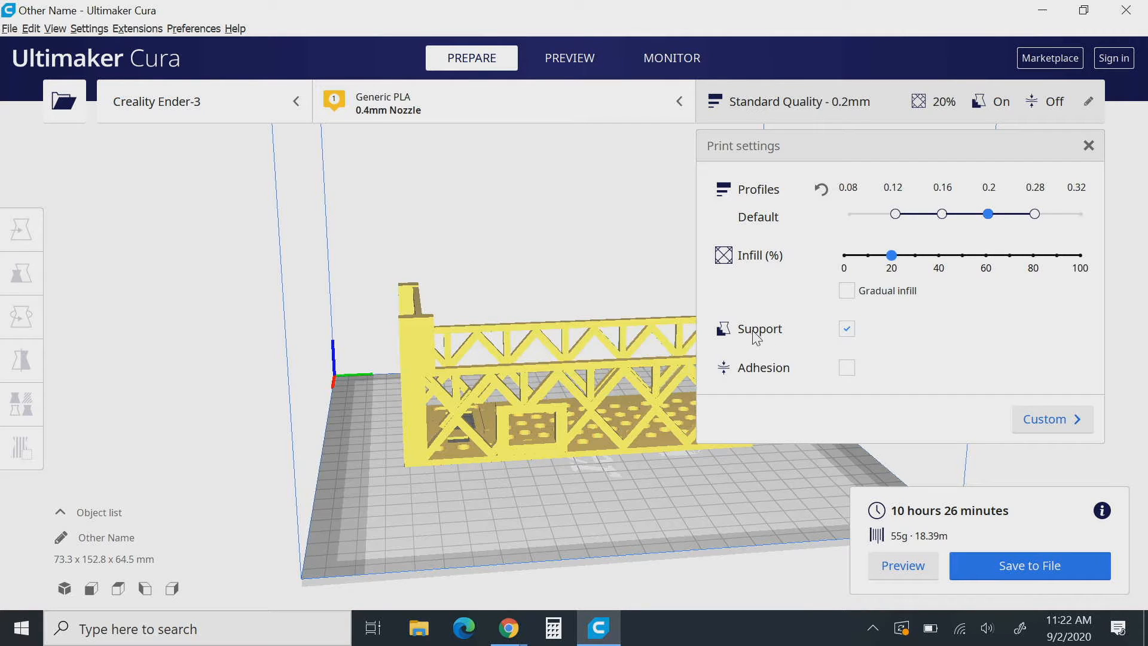
# Expand Build Plate Adhesion in the custom print settings and preview the sliced layers around the model's base
pyautogui.click(1053, 421)
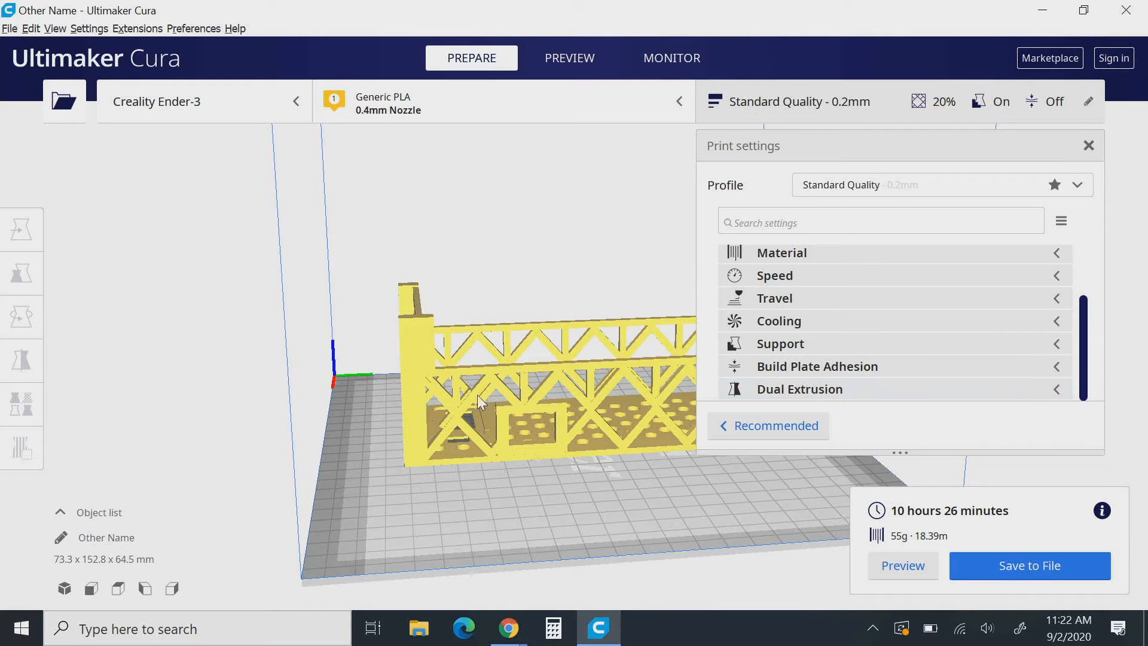
pyautogui.moveTo(358, 411); pyautogui.dragTo(518, 464, button='right')
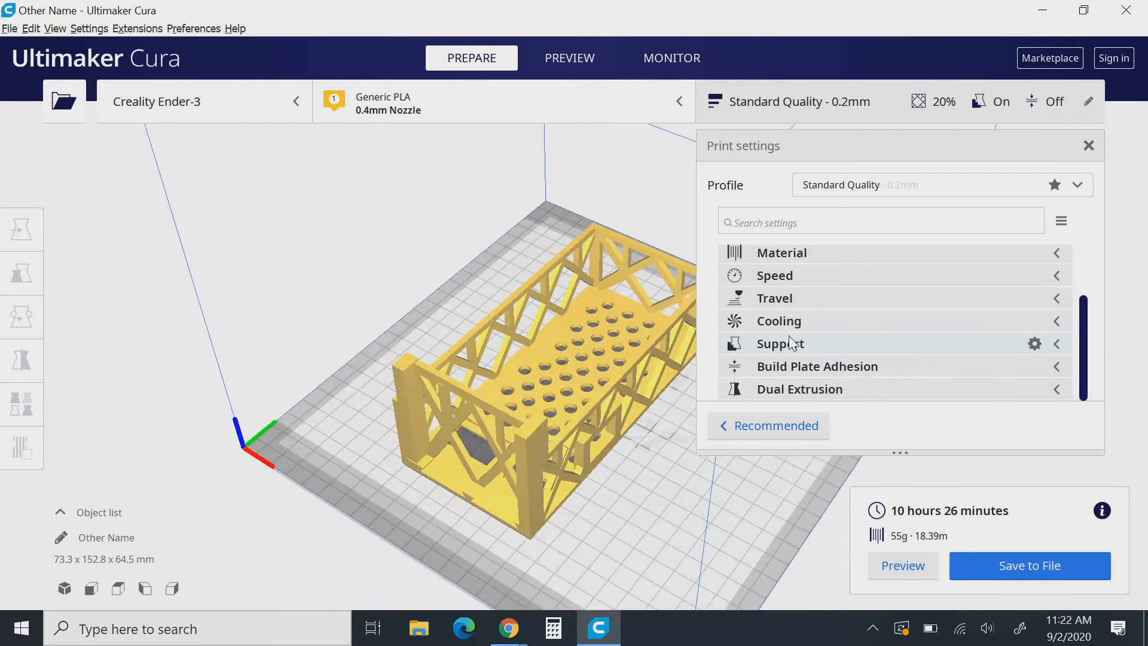
pyautogui.click(798, 369)
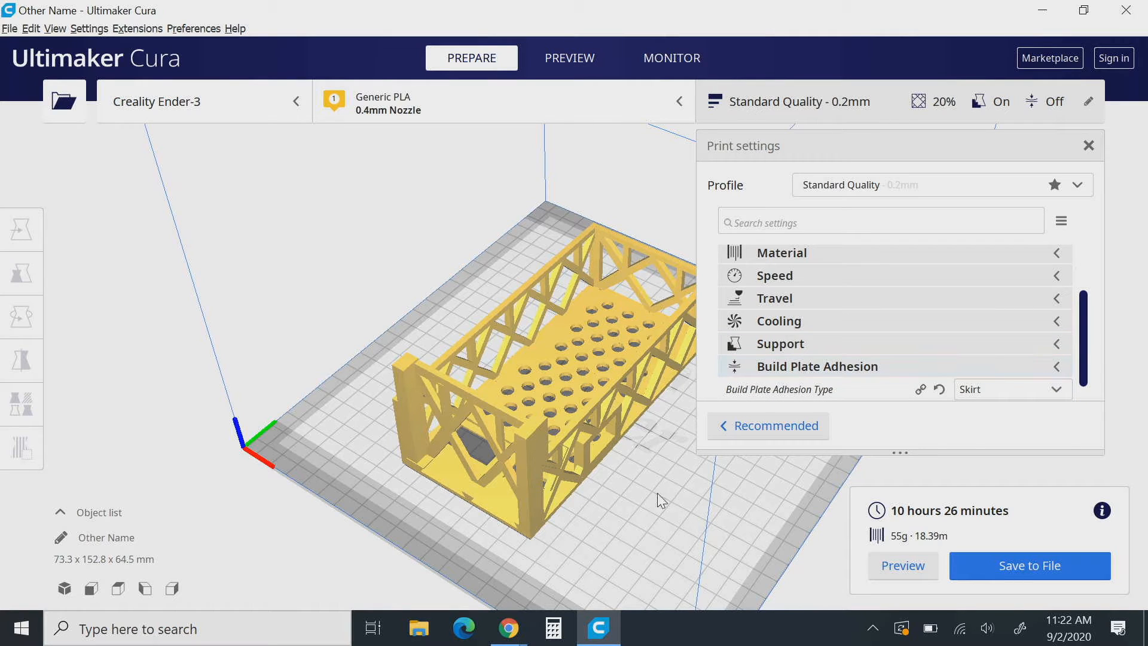
pyautogui.click(556, 58)
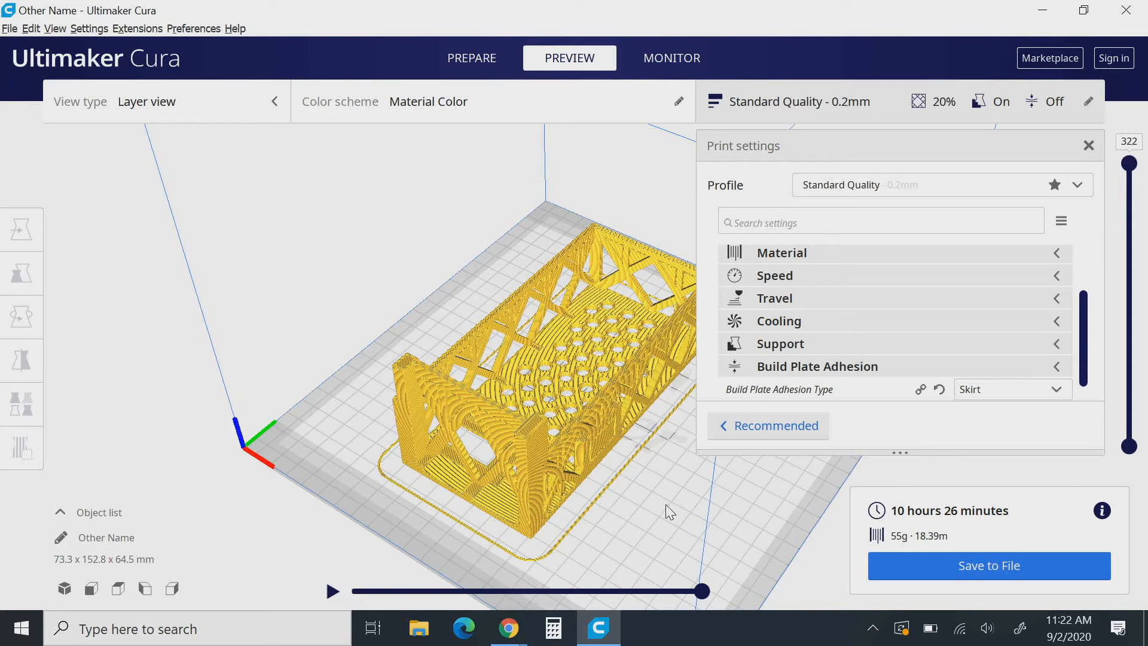
pyautogui.moveTo(672, 507); pyautogui.dragTo(697, 492, button='right')
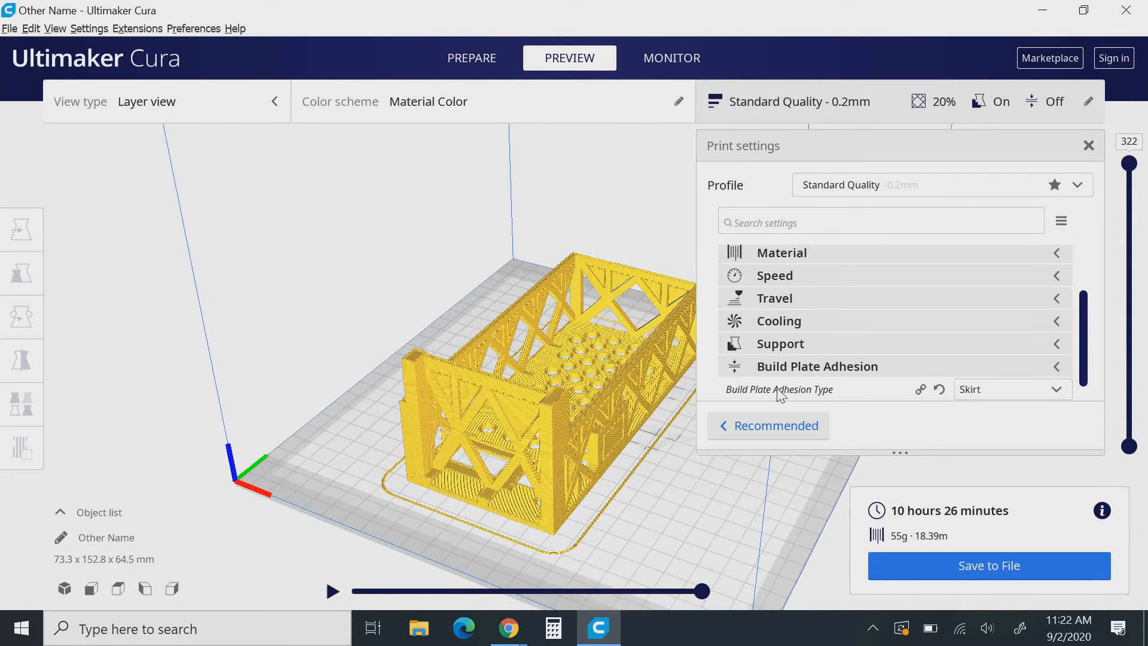
# Set the build plate adhesion type to Brim, slice the model, and inspect the brim in the layer preview
pyautogui.moveTo(869, 392)
pyautogui.scroll(-1, 996, 368)
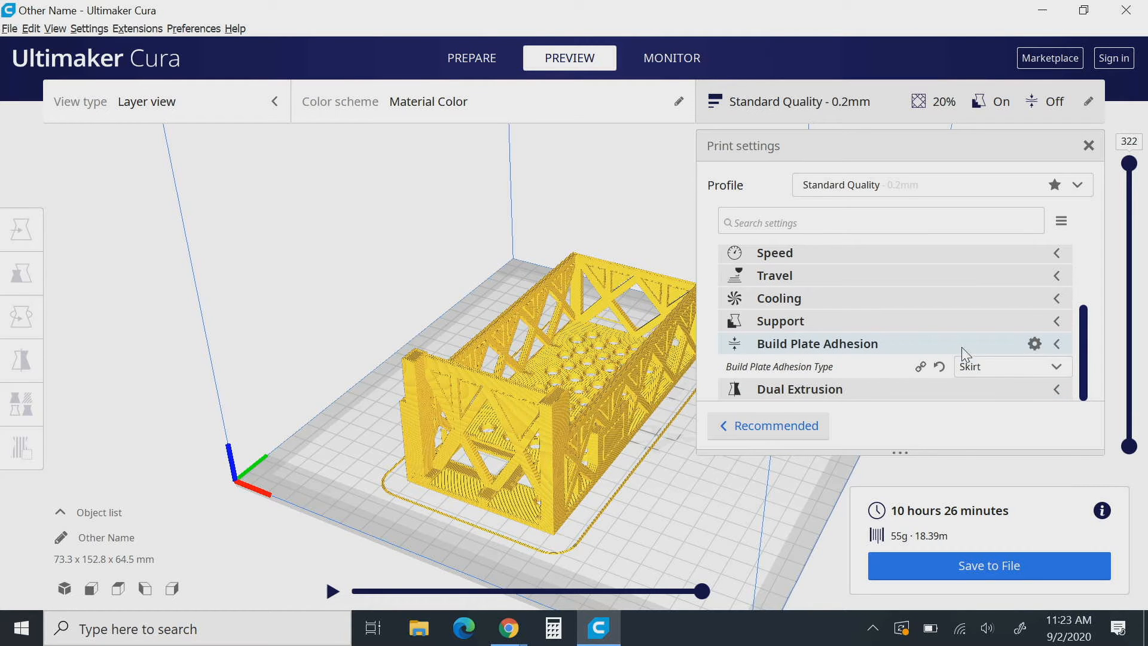
pyautogui.click(993, 374)
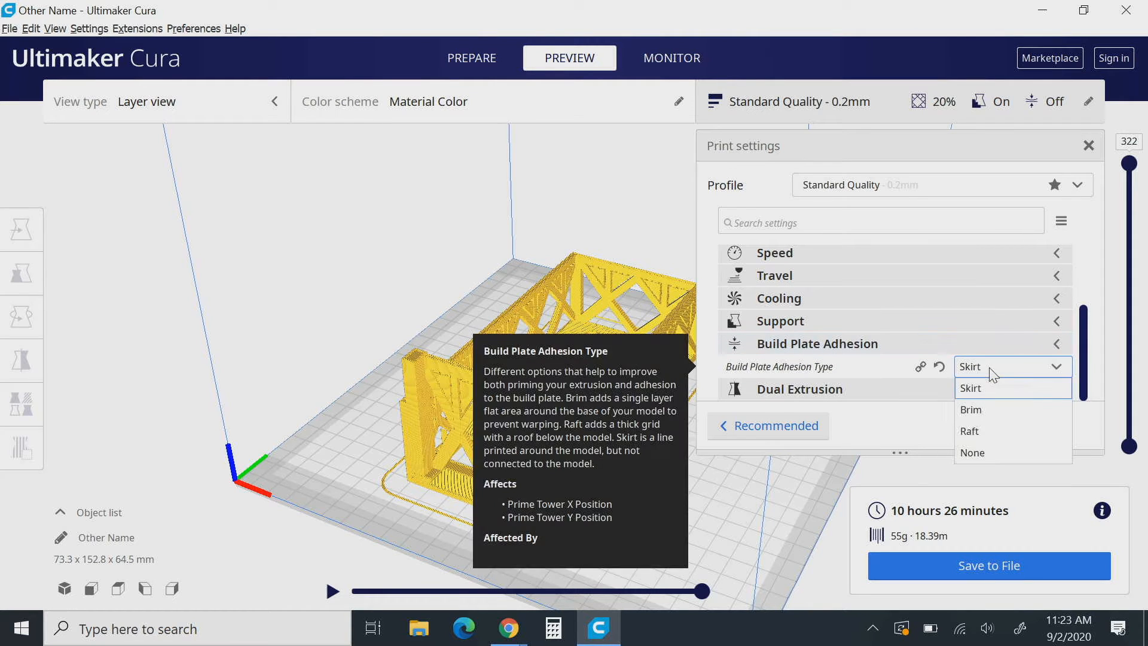
pyautogui.click(976, 412)
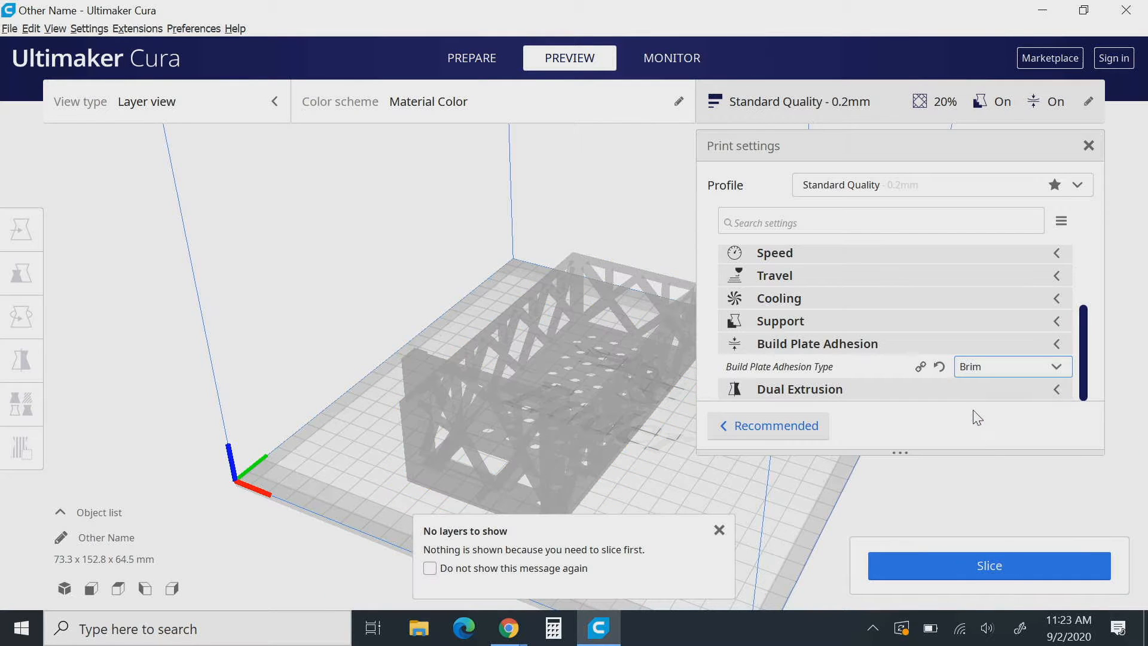
pyautogui.click(941, 567)
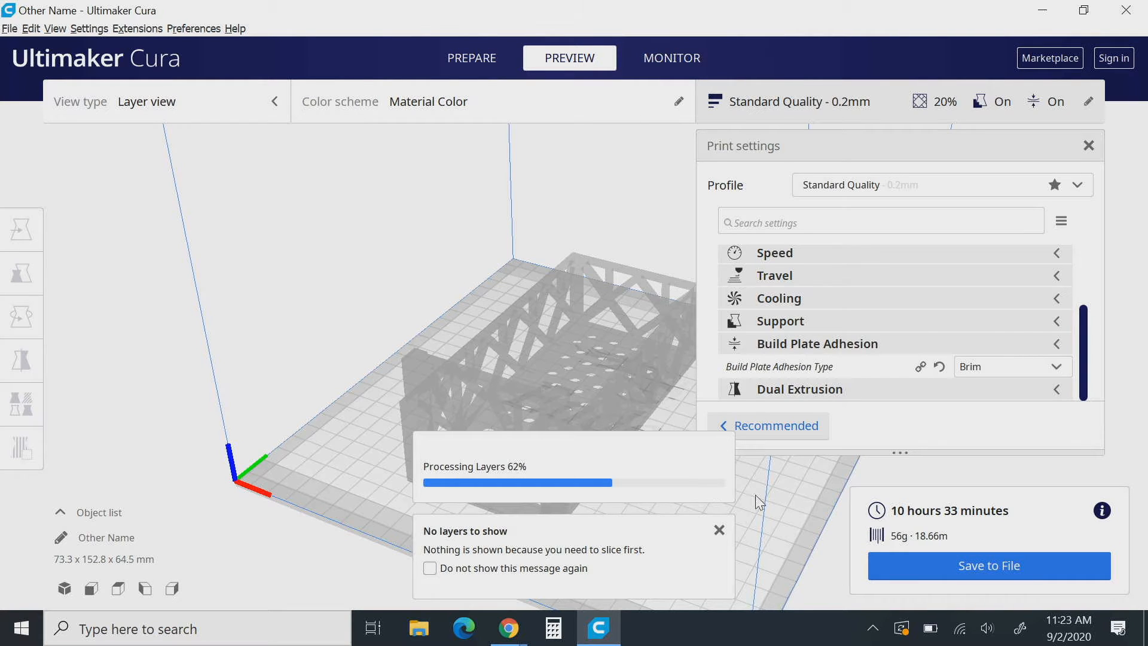
pyautogui.moveTo(582, 531); pyautogui.dragTo(614, 520, button='right')
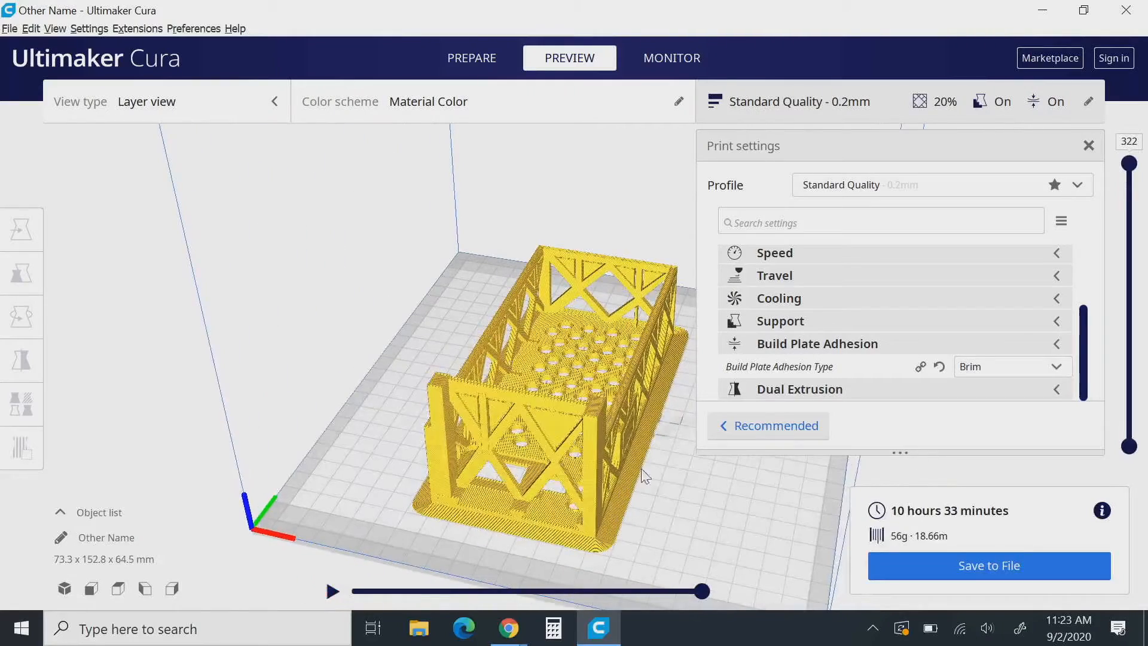
# Set the build plate adhesion type to Raft and slice the model
pyautogui.click(1050, 369)
pyautogui.click(1026, 431)
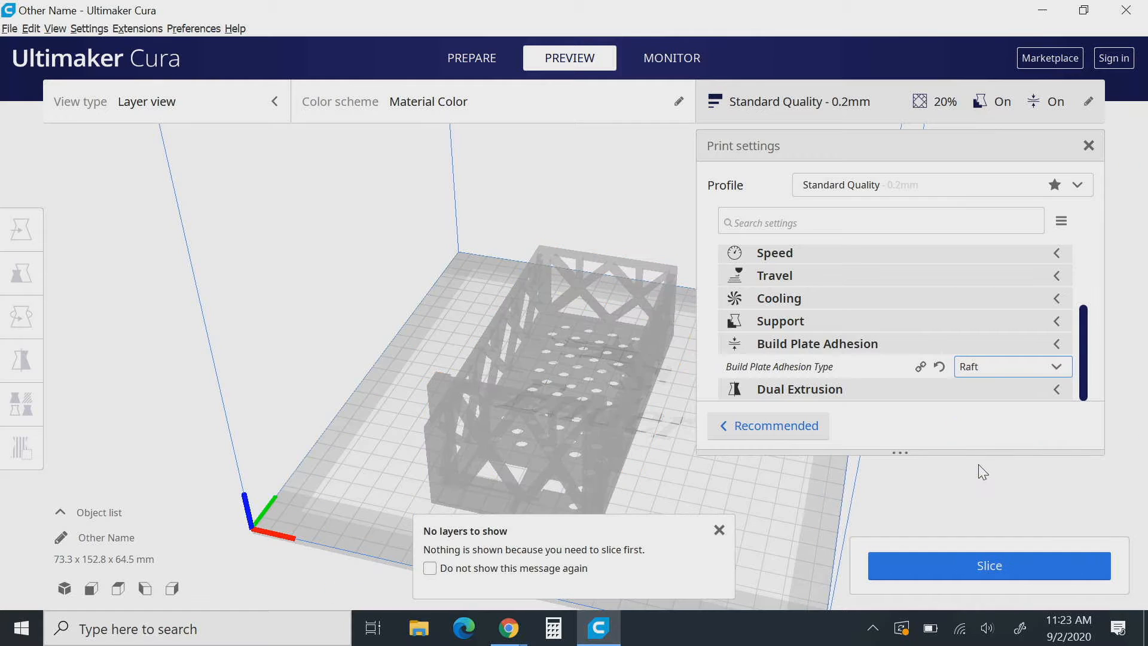
pyautogui.click(989, 560)
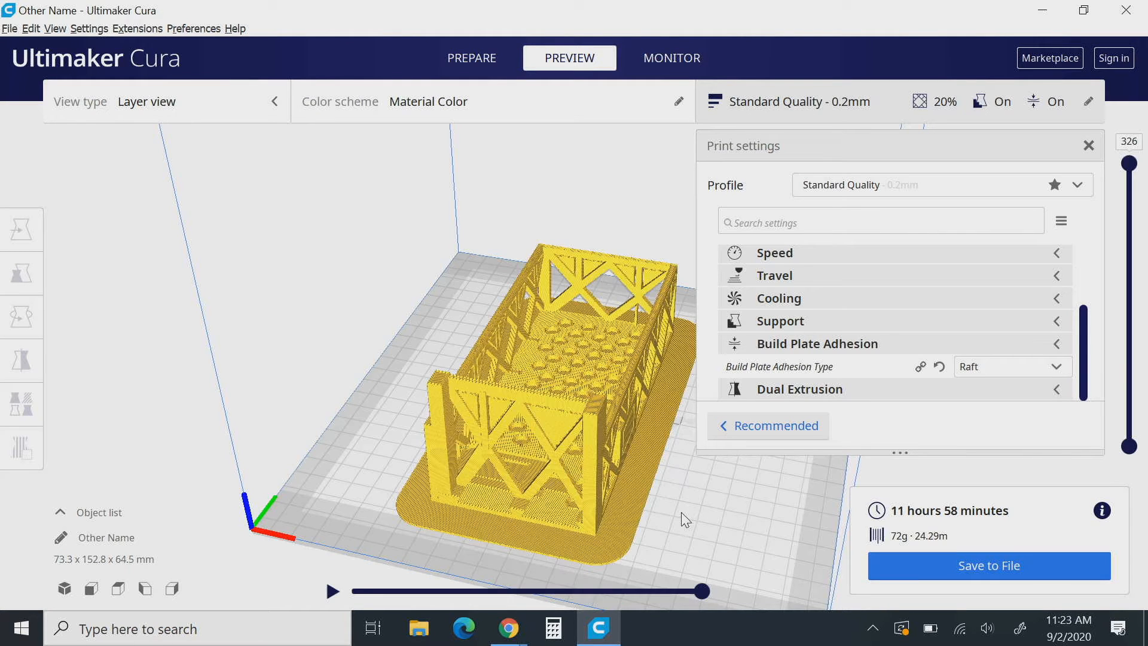
# Lower the layer preview to layer 1 and examine the raft's first layer
pyautogui.moveTo(695, 518); pyautogui.dragTo(637, 487, button='right')
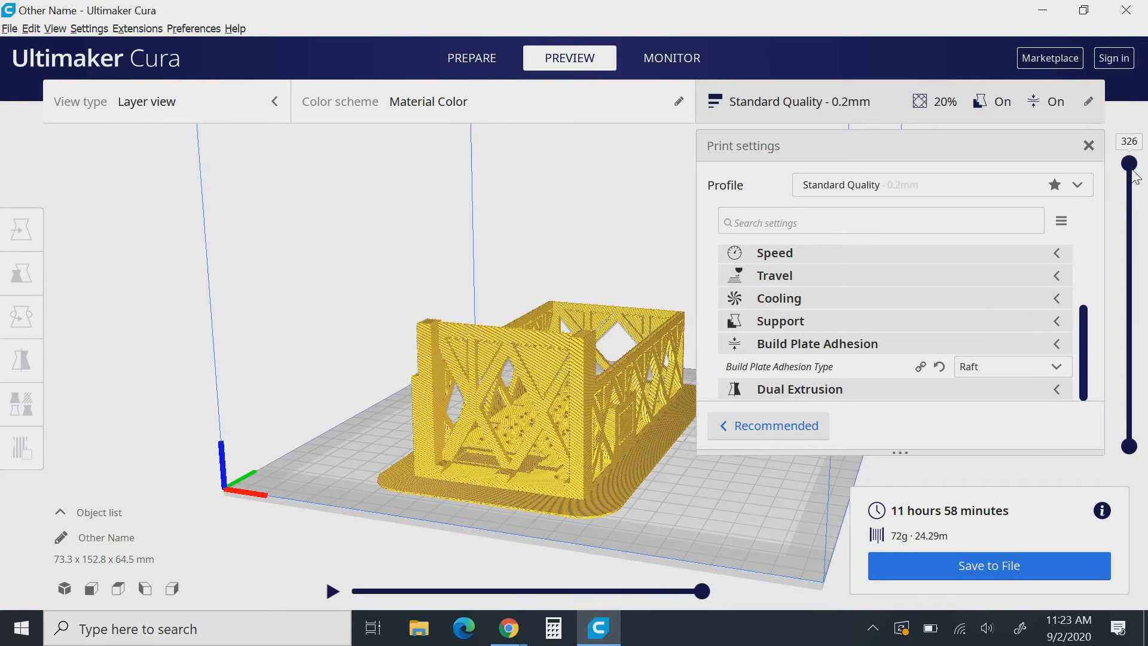
pyautogui.moveTo(1130, 163); pyautogui.dragTo(1130, 189)
pyautogui.moveTo(1136, 231); pyautogui.dragTo(1145, 437)
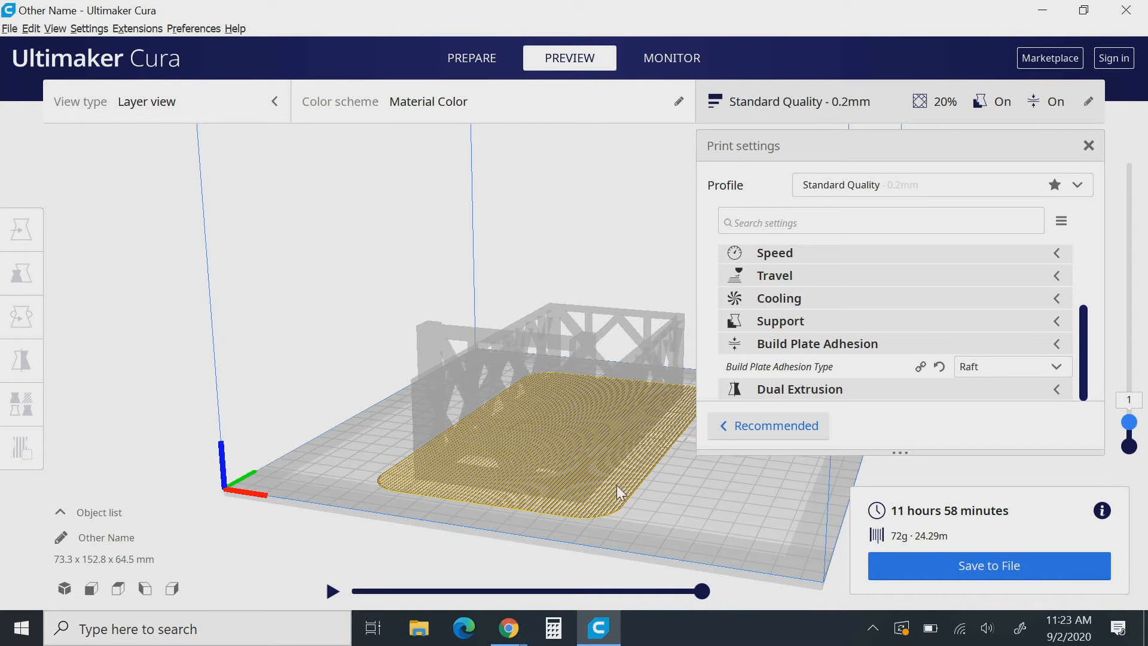
pyautogui.click(591, 524)
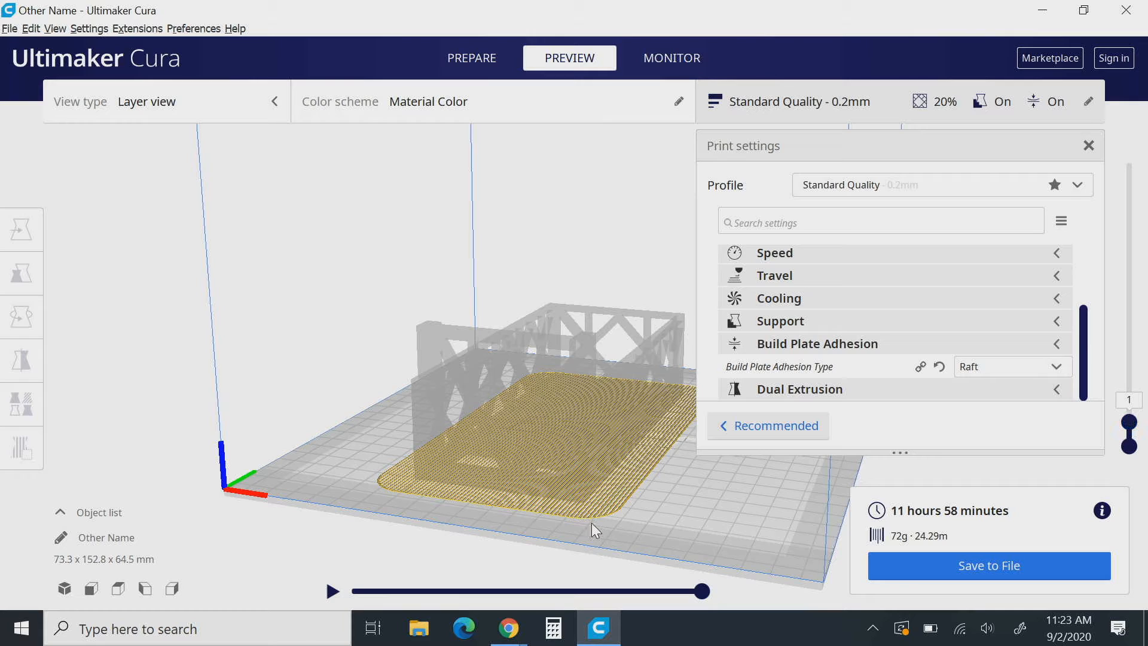
pyautogui.rightClick(615, 551)
pyautogui.moveTo(503, 507); pyautogui.dragTo(705, 511, button='right')
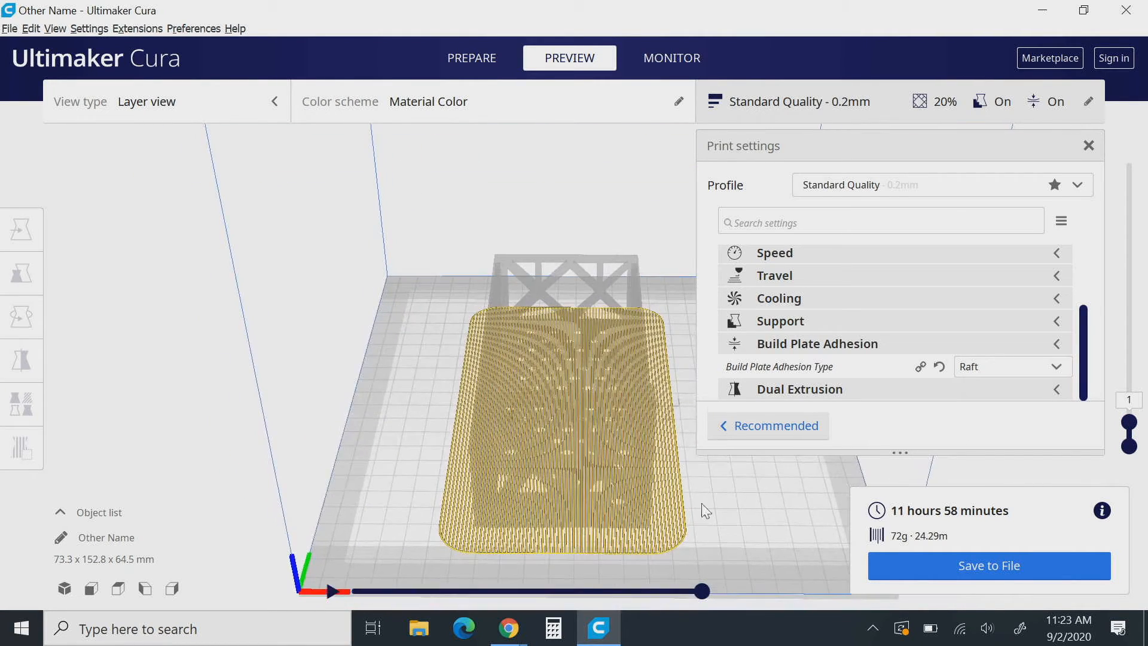
# Raise the layer preview to layer 2 and examine the raft's line pattern up close
pyautogui.click(1129, 422)
pyautogui.moveTo(1131, 423); pyautogui.dragTo(1132, 421)
pyautogui.scroll(1, 1129, 422)
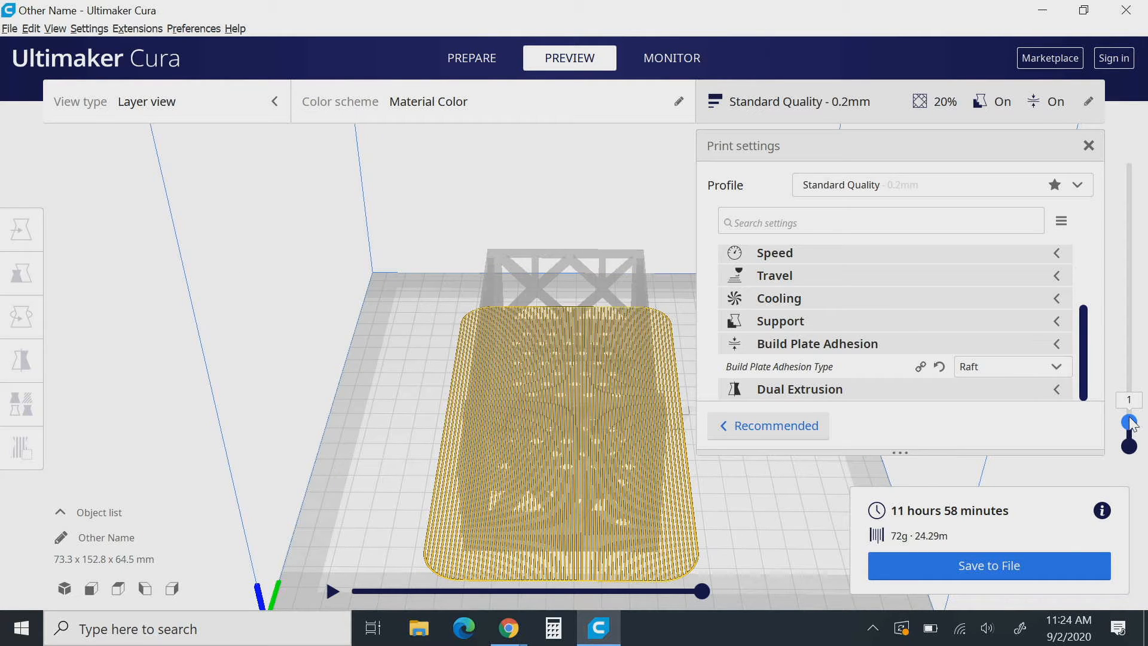
pyautogui.moveTo(1132, 423); pyautogui.dragTo(1132, 422)
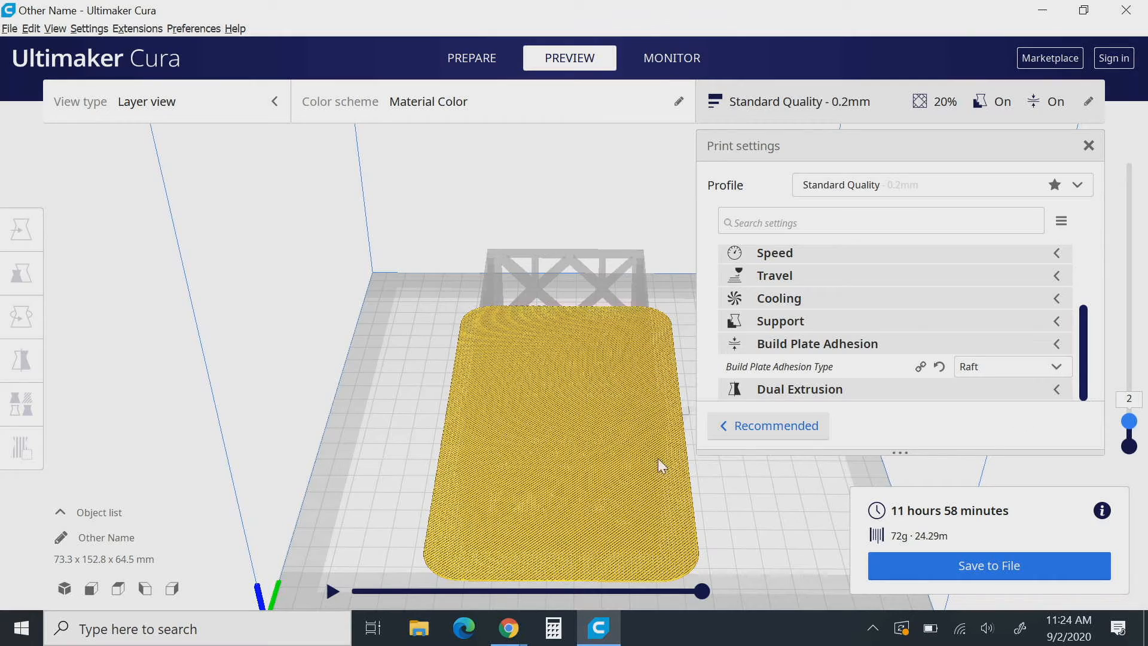
pyautogui.scroll(5, 550, 357)
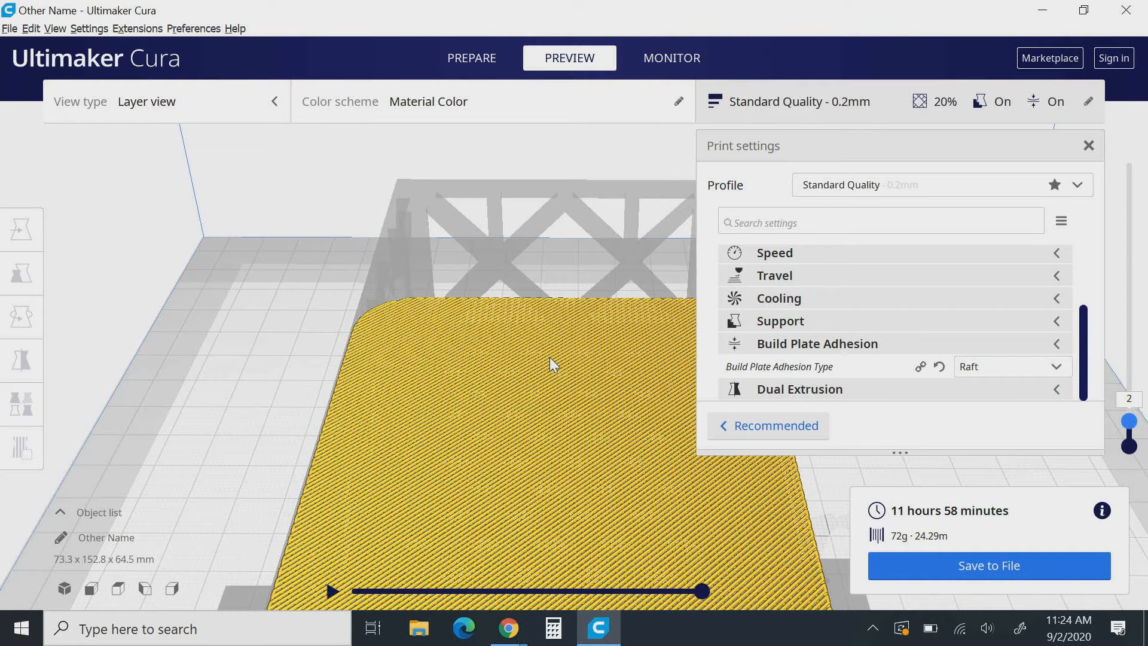
pyautogui.scroll(1, 551, 357)
# Raise the layer preview to layer 3 and examine the raft's surface from several angles
pyautogui.moveTo(1129, 411); pyautogui.dragTo(1133, 411)
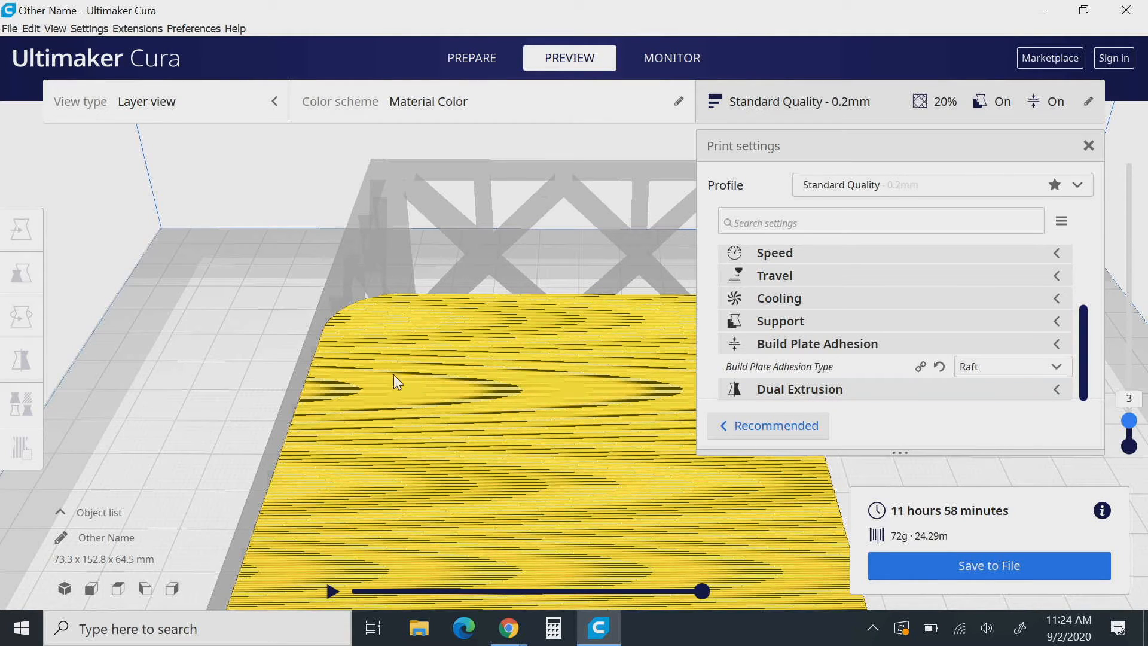
pyautogui.scroll(5, 490, 389)
pyautogui.scroll(-5, 501, 327)
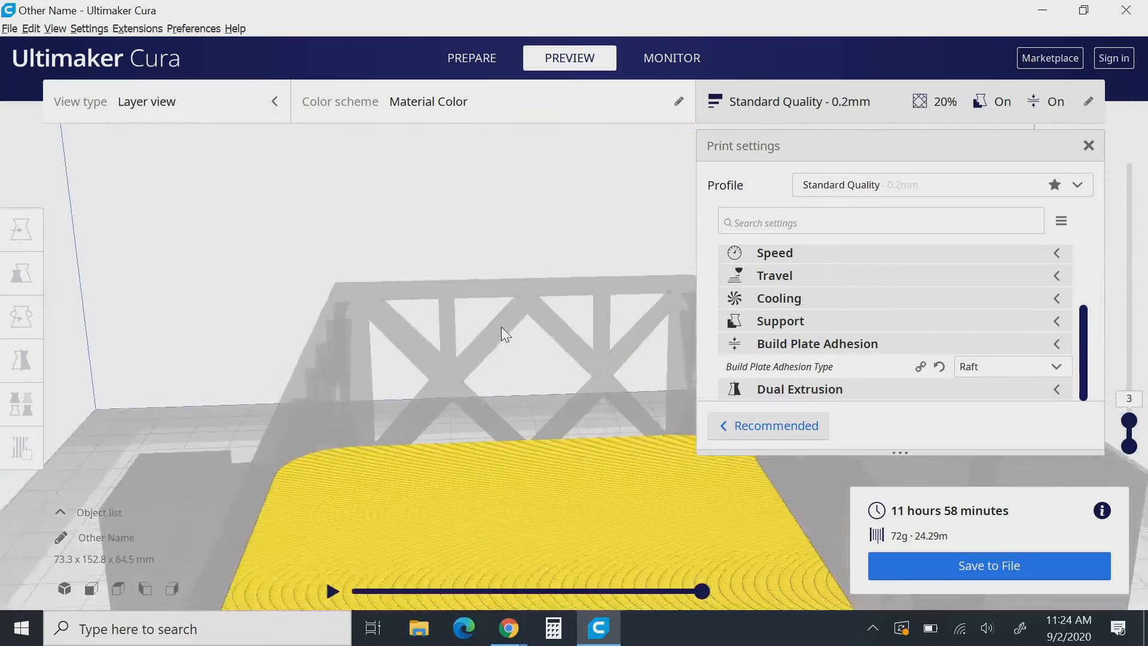
pyautogui.scroll(3, 508, 368)
pyautogui.moveTo(534, 424); pyautogui.dragTo(592, 427, button='right')
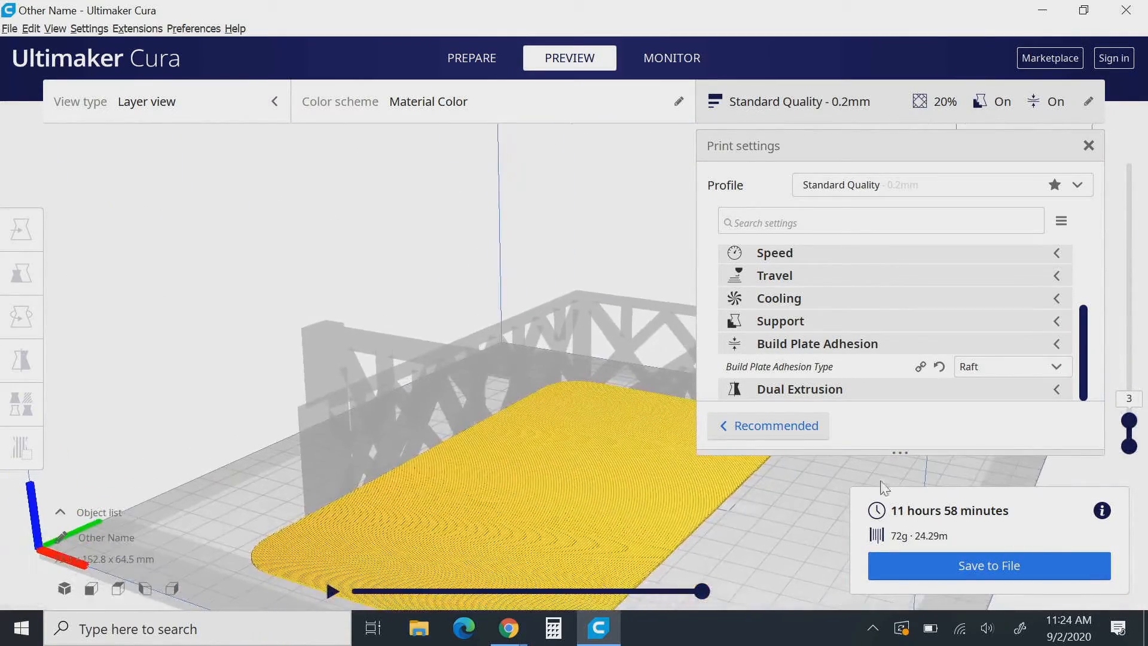
# Advance the layer preview to layer 4 and inspect the raft's surface lines up close and from the side
pyautogui.click(1134, 426)
pyautogui.press('Up')
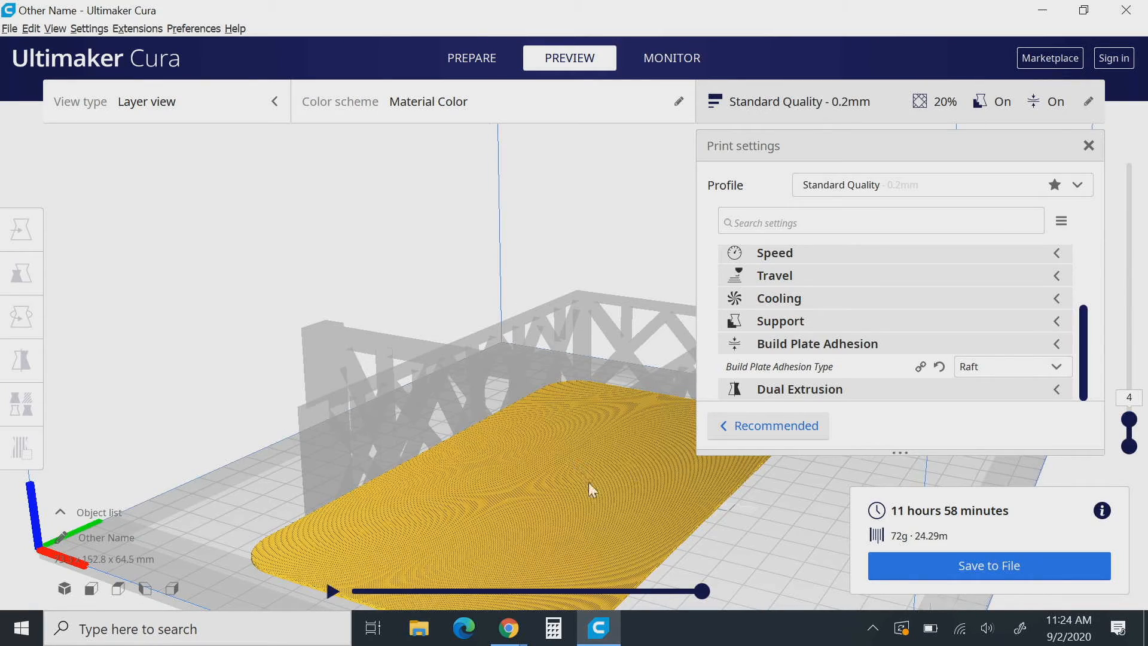
pyautogui.scroll(10, 647, 547)
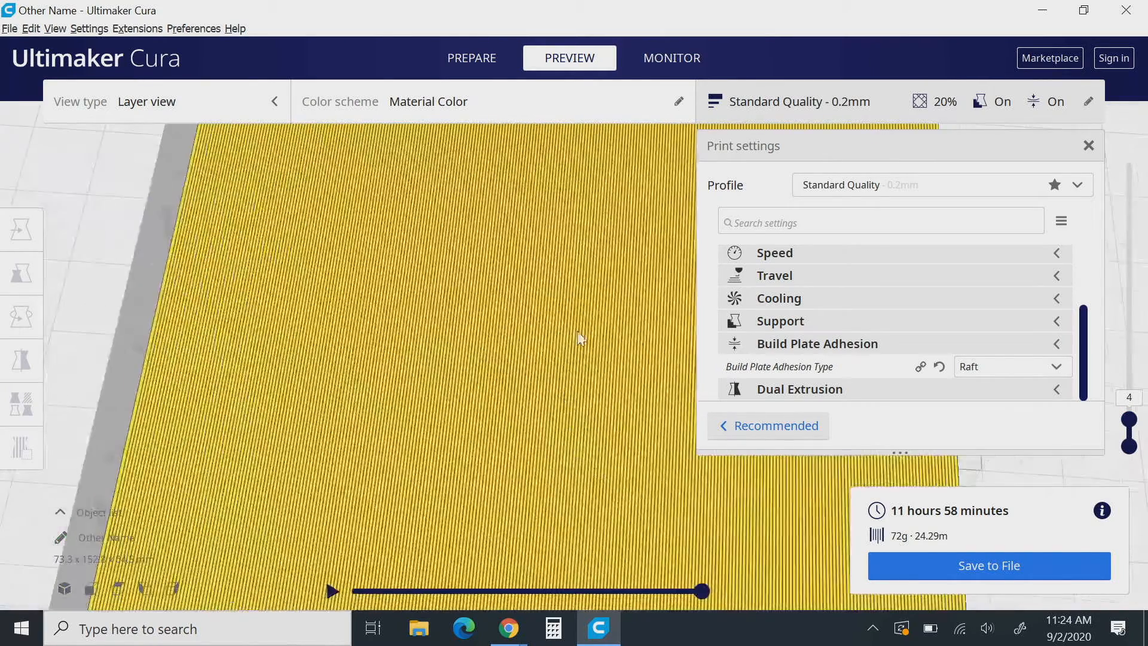
pyautogui.scroll(-4, 557, 469)
pyautogui.moveTo(587, 405); pyautogui.dragTo(489, 500, button='right')
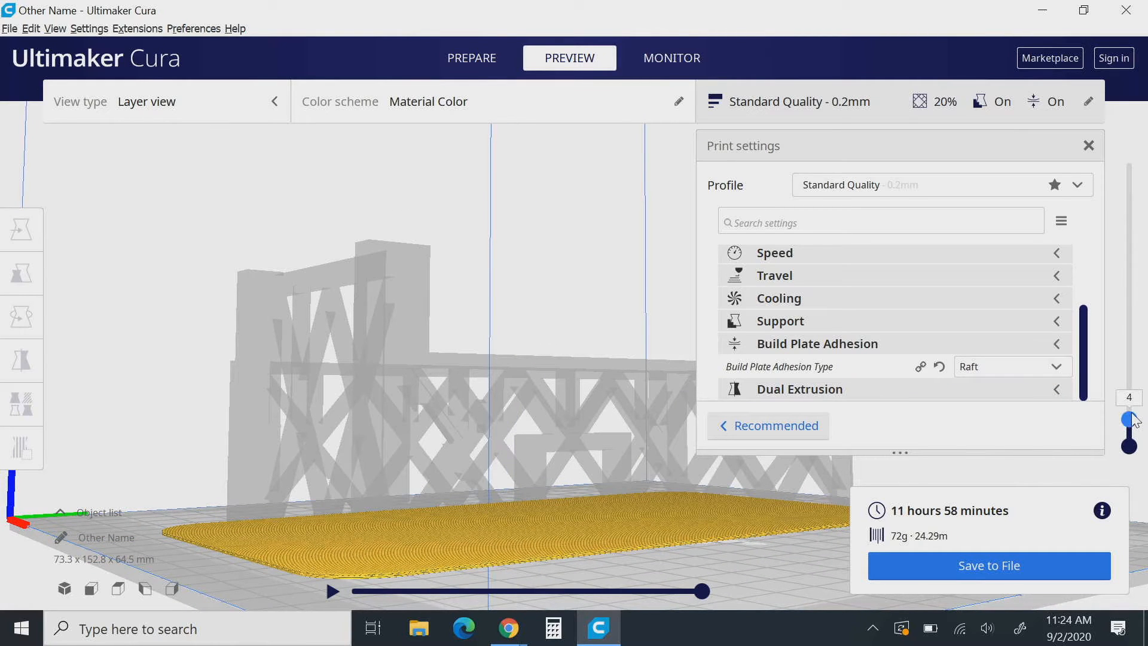
# Advance the layer preview to layer 5 and examine how the model's first layer sits on the raft
pyautogui.moveTo(1132, 419); pyautogui.dragTo(1135, 418)
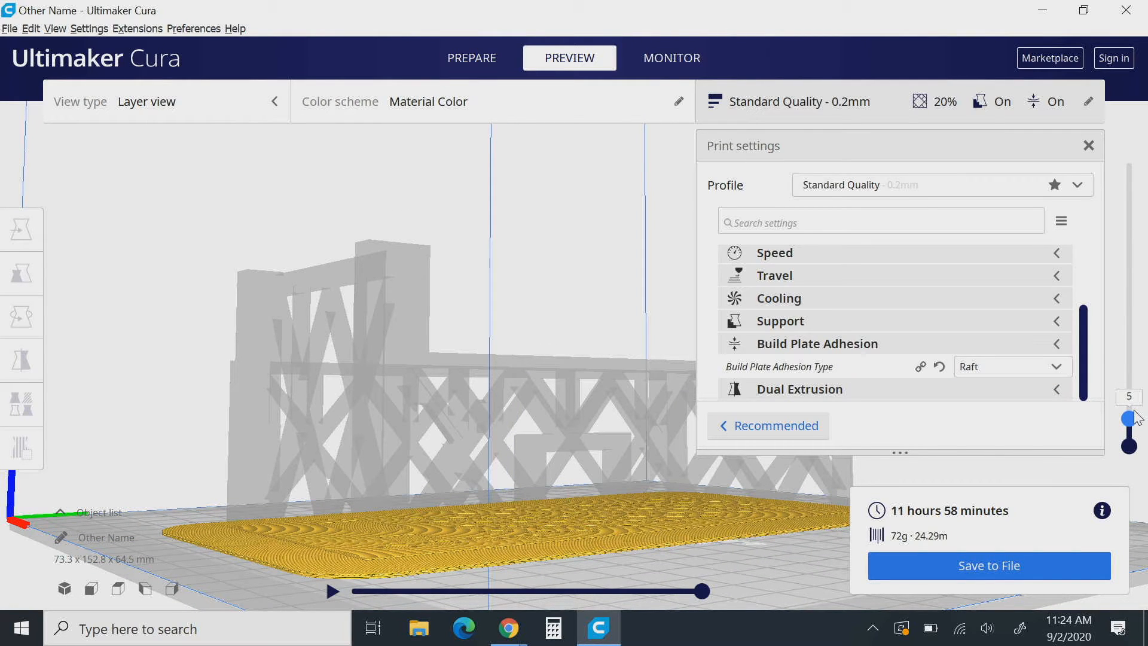
pyautogui.moveTo(428, 514); pyautogui.dragTo(512, 493, button='right')
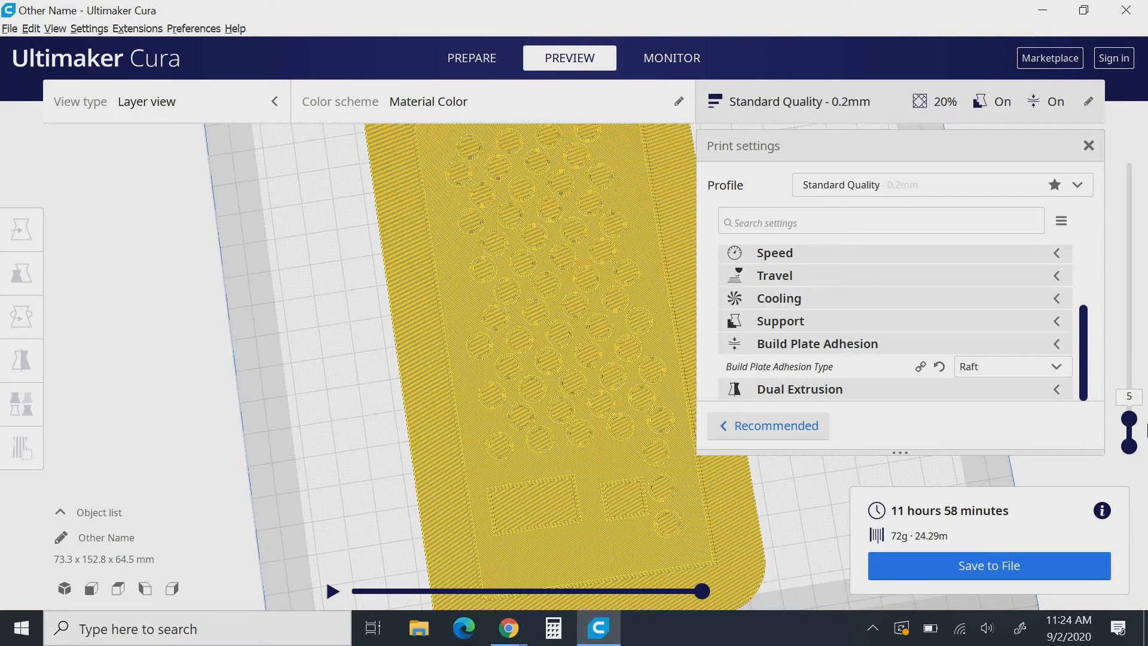
pyautogui.moveTo(603, 441); pyautogui.dragTo(739, 311, button='right')
pyautogui.moveTo(739, 311); pyautogui.dragTo(643, 327)
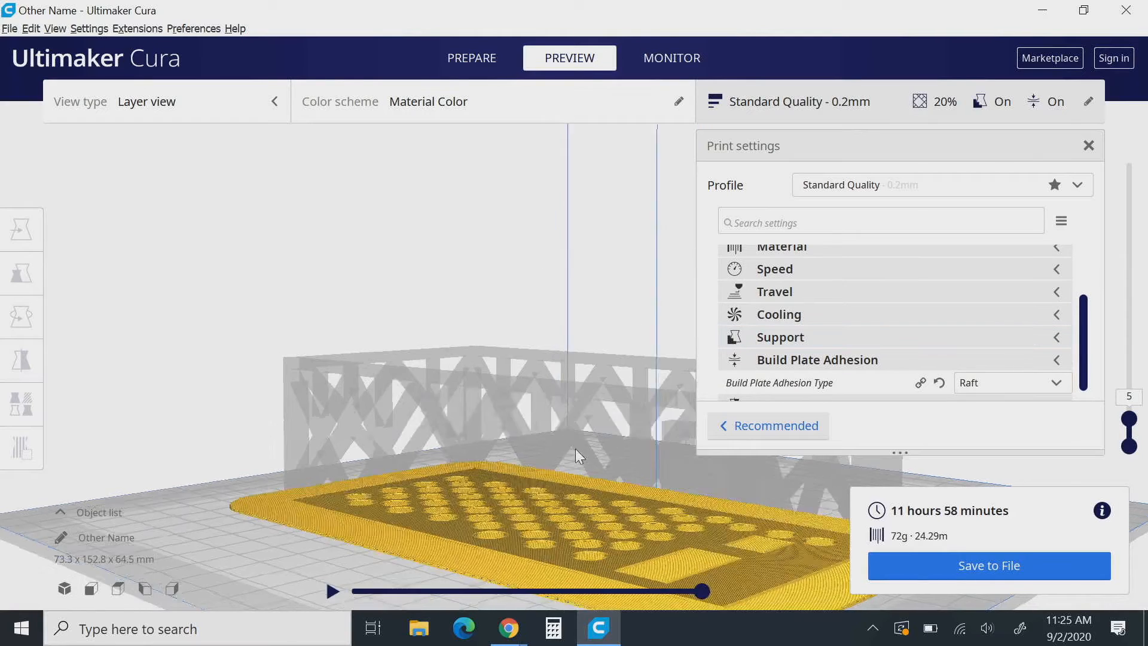
pyautogui.moveTo(575, 448)
pyautogui.mouseDown(button='right')
pyautogui.moveTo(561, 441)
pyautogui.moveTo(568, 454)
pyautogui.mouseUp(button='right')
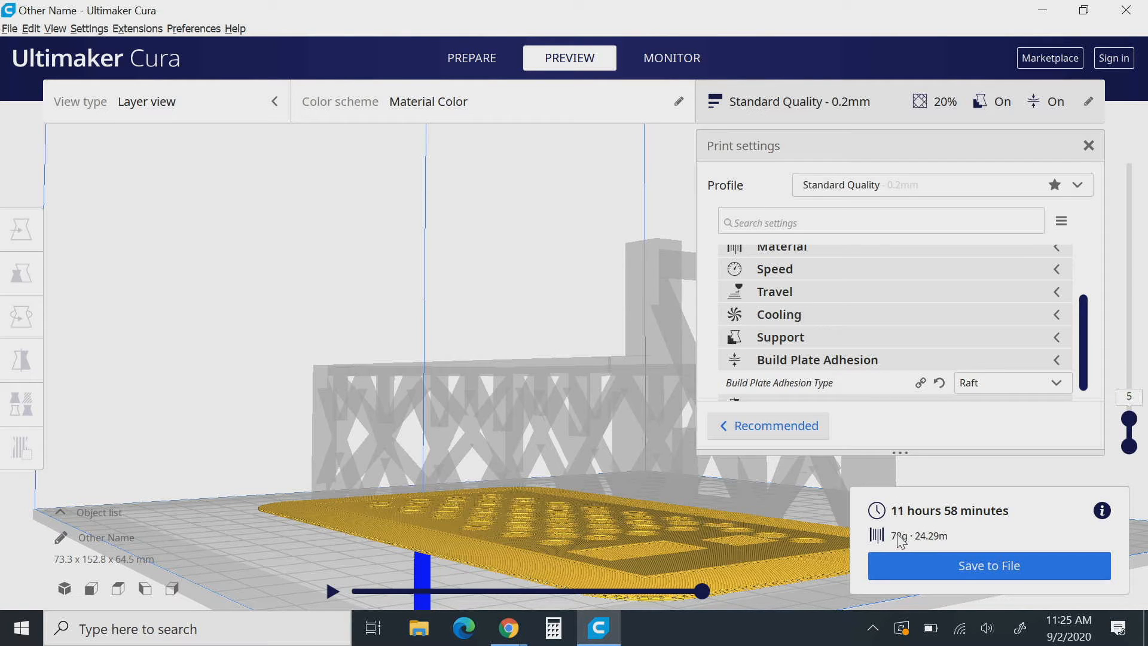
pyautogui.moveTo(585, 458); pyautogui.dragTo(552, 540, button='right')
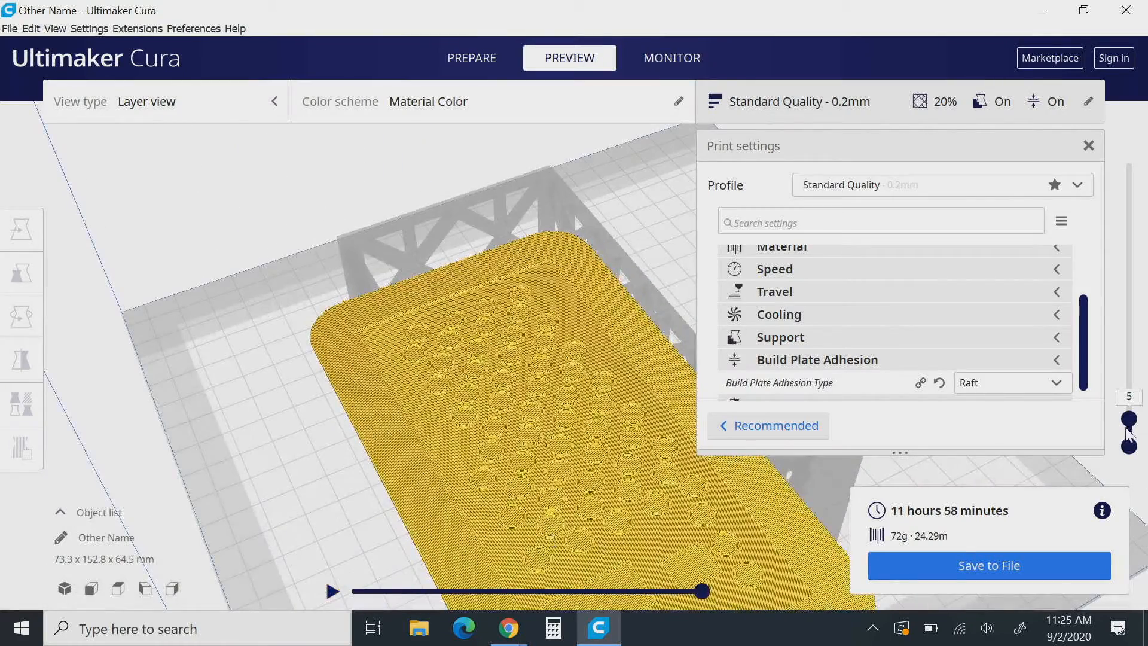
pyautogui.scroll(-1, 885, 358)
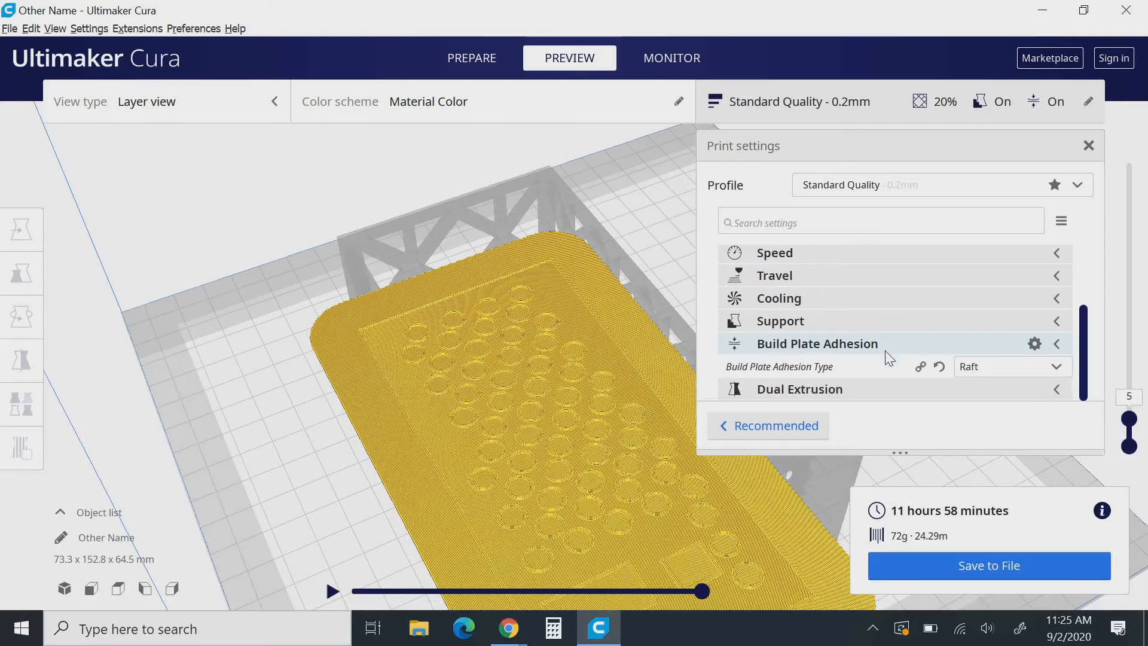
# Set the build plate adhesion type to Skirt and slice the model again
pyautogui.click(1007, 368)
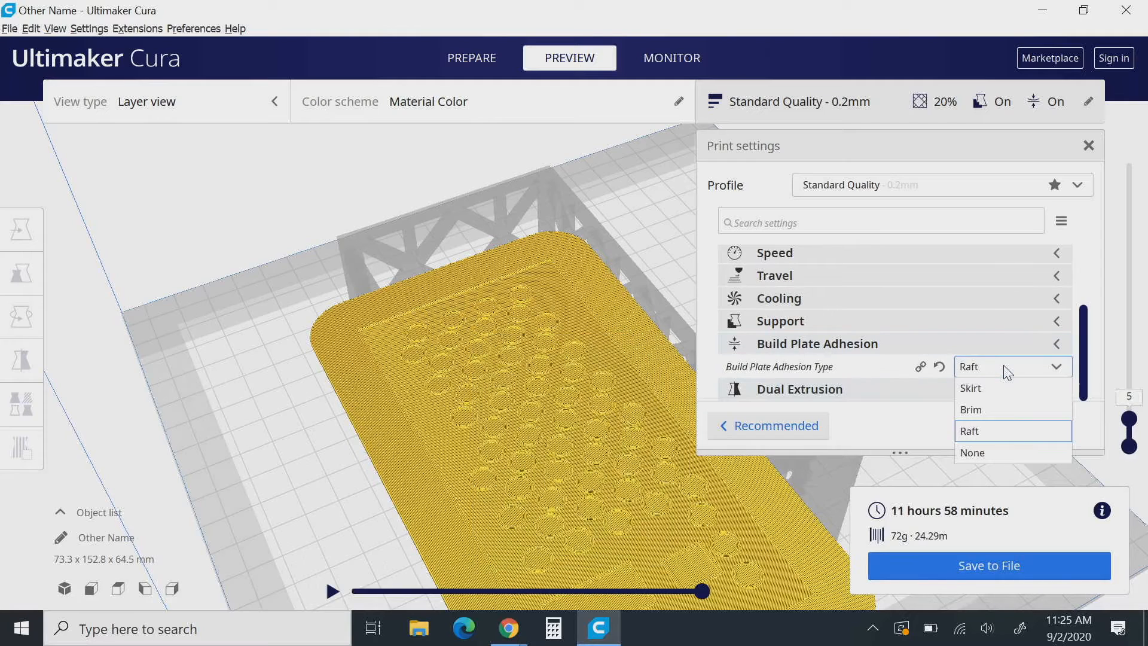
pyautogui.click(981, 388)
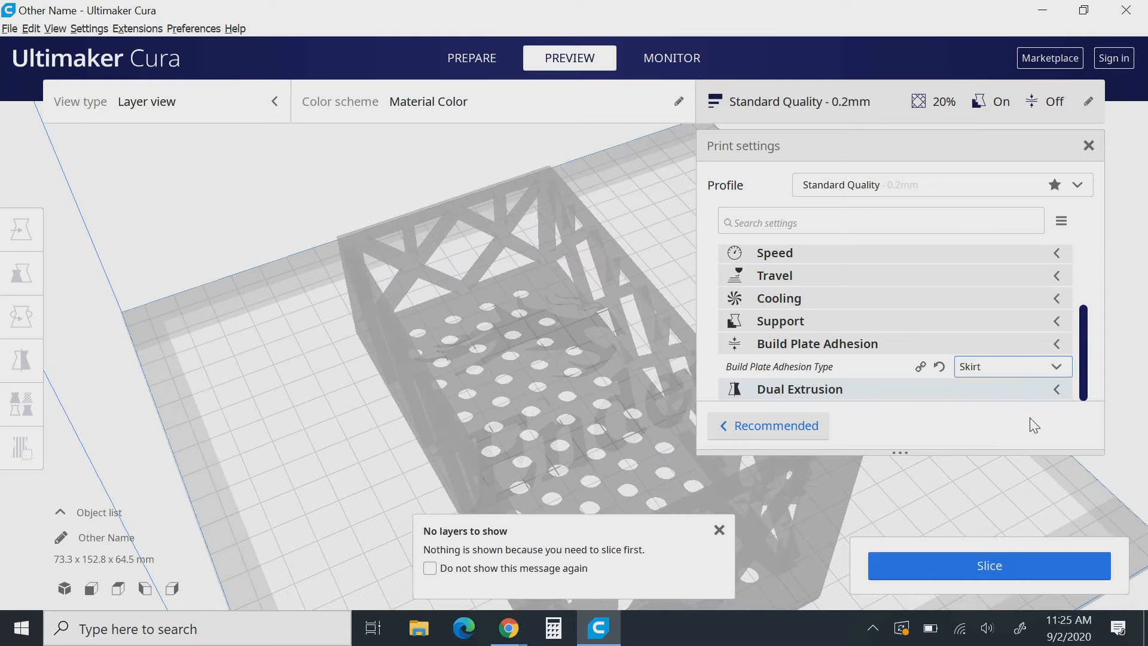
pyautogui.click(1084, 573)
pyautogui.moveTo(467, 278)
pyautogui.mouseDown(button='right')
pyautogui.moveTo(307, 269)
pyautogui.moveTo(338, 336)
pyautogui.moveTo(441, 323)
pyautogui.moveTo(473, 289)
pyautogui.mouseUp(button='right')
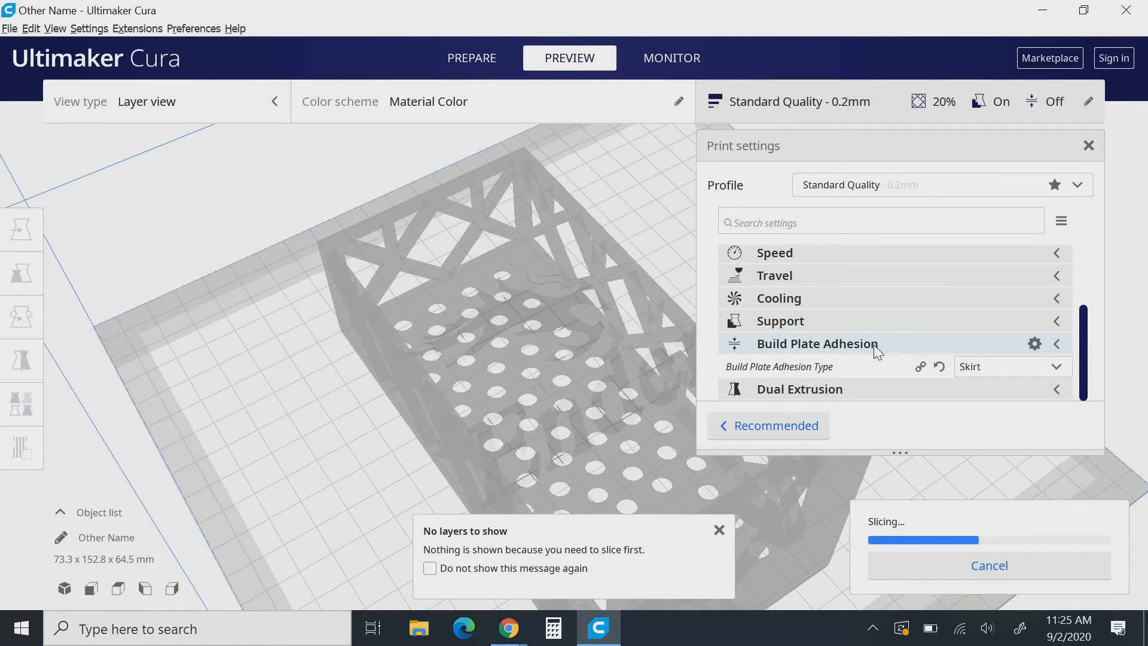
# Expand the support settings and examine the sliced model's upper side wall up close
pyautogui.click(1010, 371)
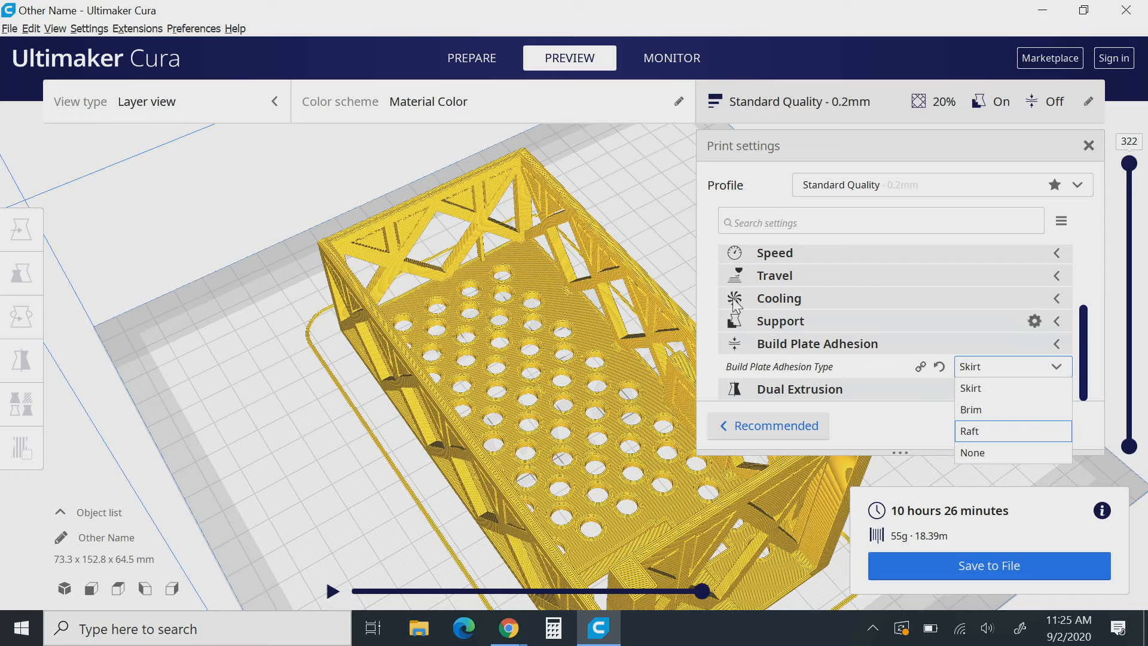
pyautogui.click(777, 327)
pyautogui.click(776, 328)
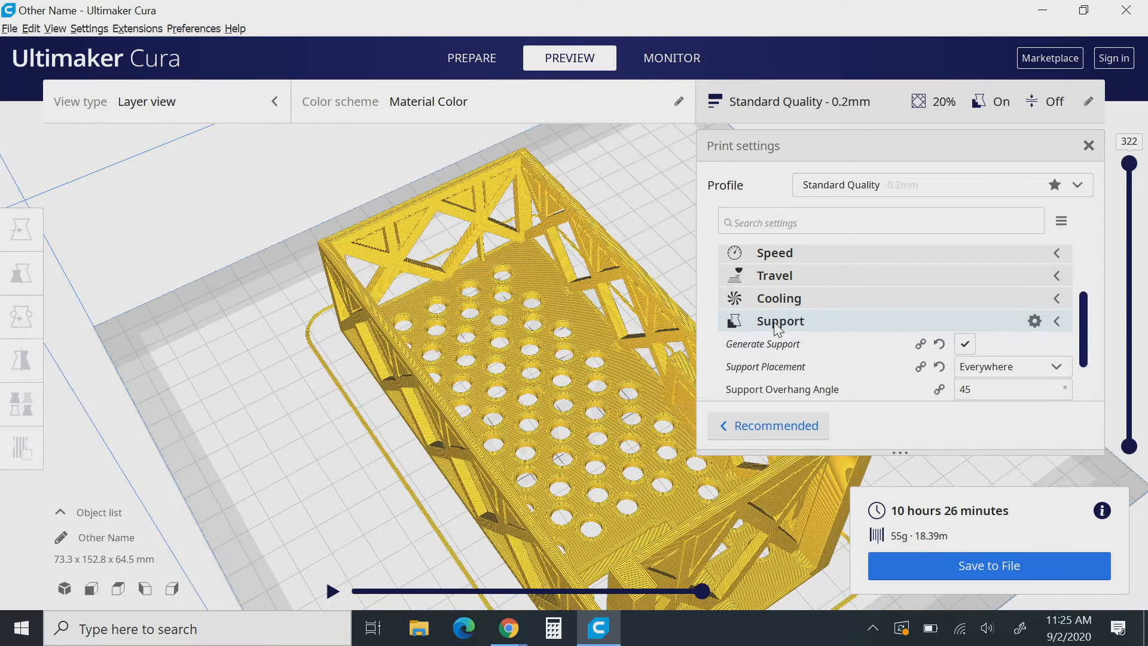
pyautogui.moveTo(427, 380); pyautogui.dragTo(572, 325, button='right')
pyautogui.scroll(5, 569, 363)
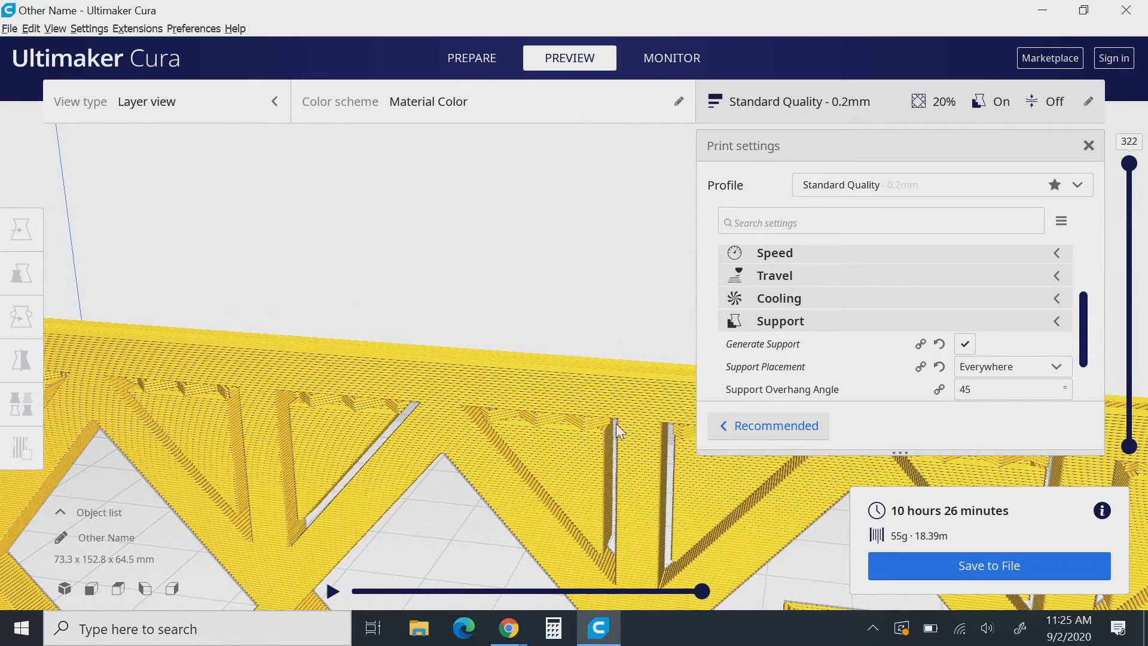
# Switch to the prepare view and examine the unsupported overhangs on the underside of the truss walls' upper rails
pyautogui.click(451, 62)
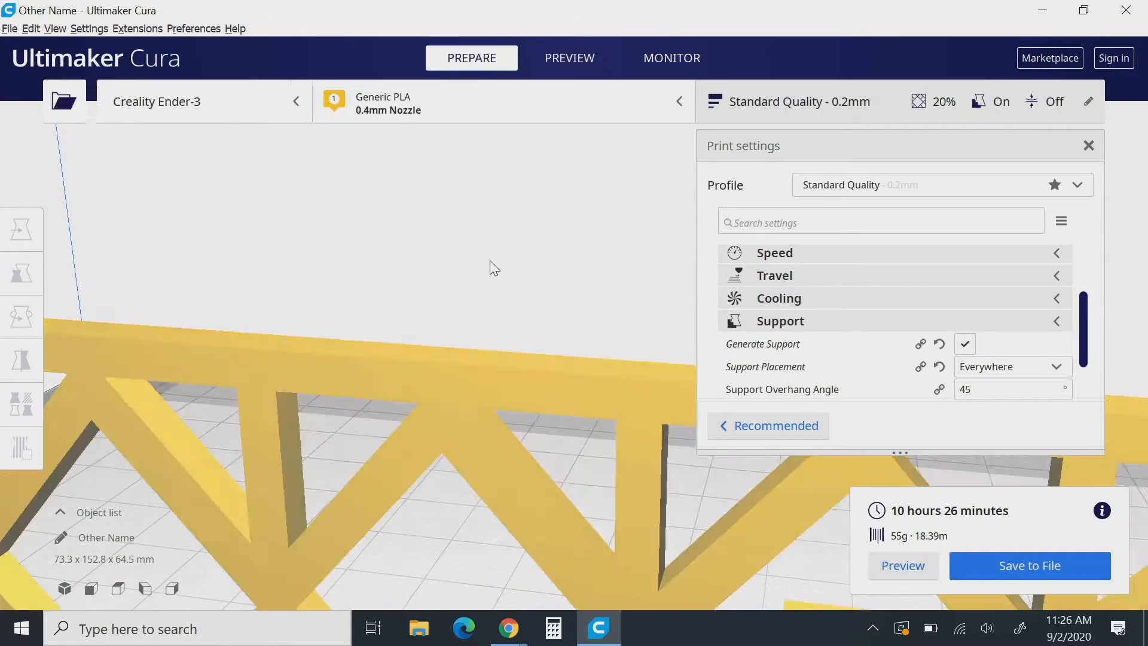
pyautogui.moveTo(494, 267); pyautogui.dragTo(531, 269, button='right')
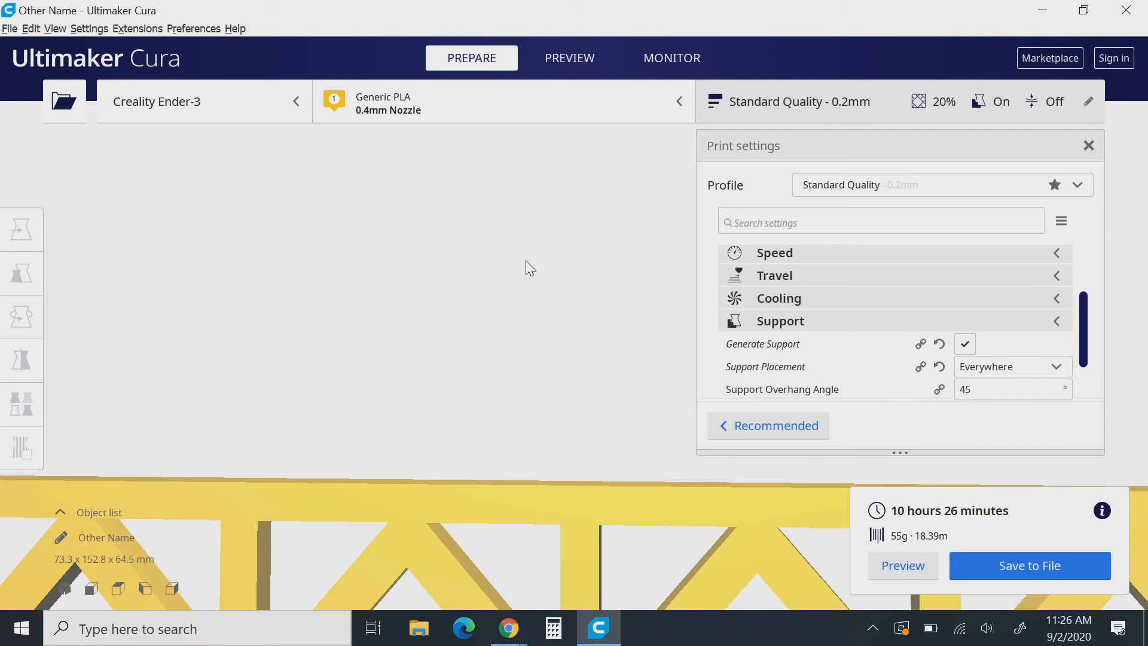
pyautogui.rightClick(521, 266)
pyautogui.rightClick(381, 320)
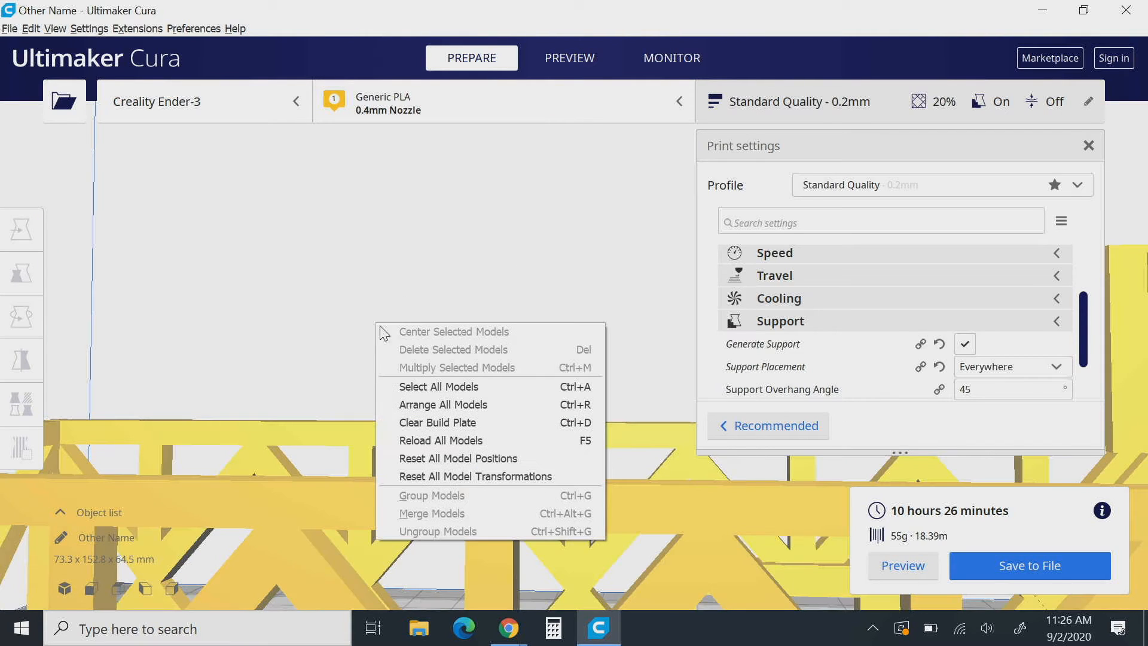
pyautogui.rightClick(302, 300)
pyautogui.click(631, 241)
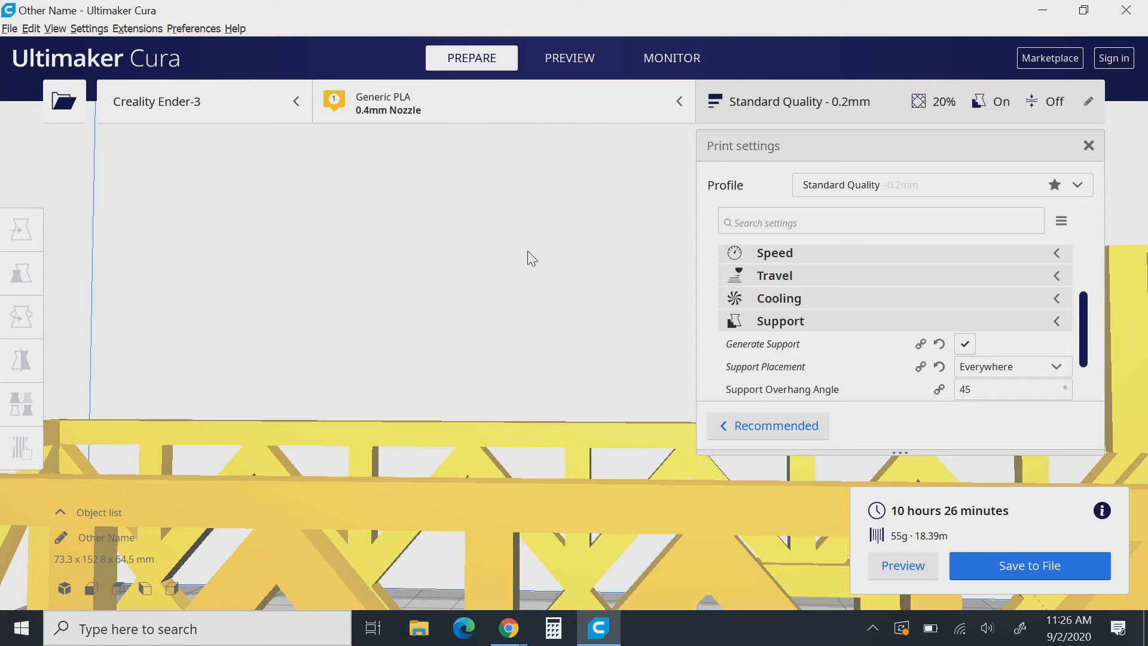
pyautogui.scroll(5, 536, 281)
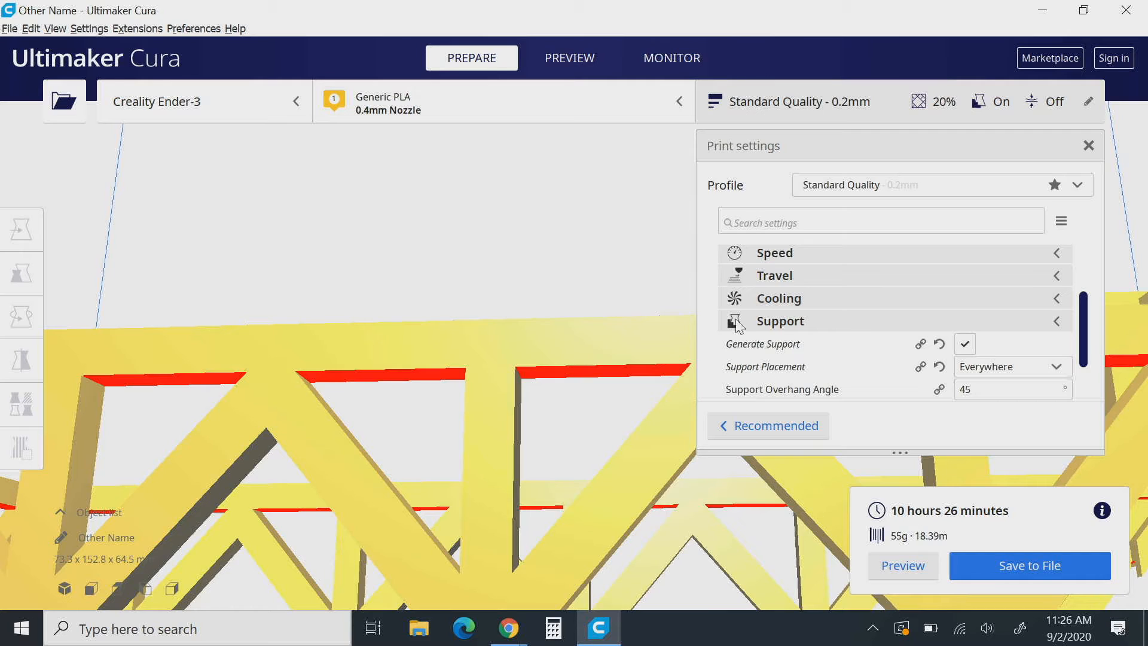
# Return to the layer preview and inspect the supports generated in the truss wall openings from several angles
pyautogui.click(555, 59)
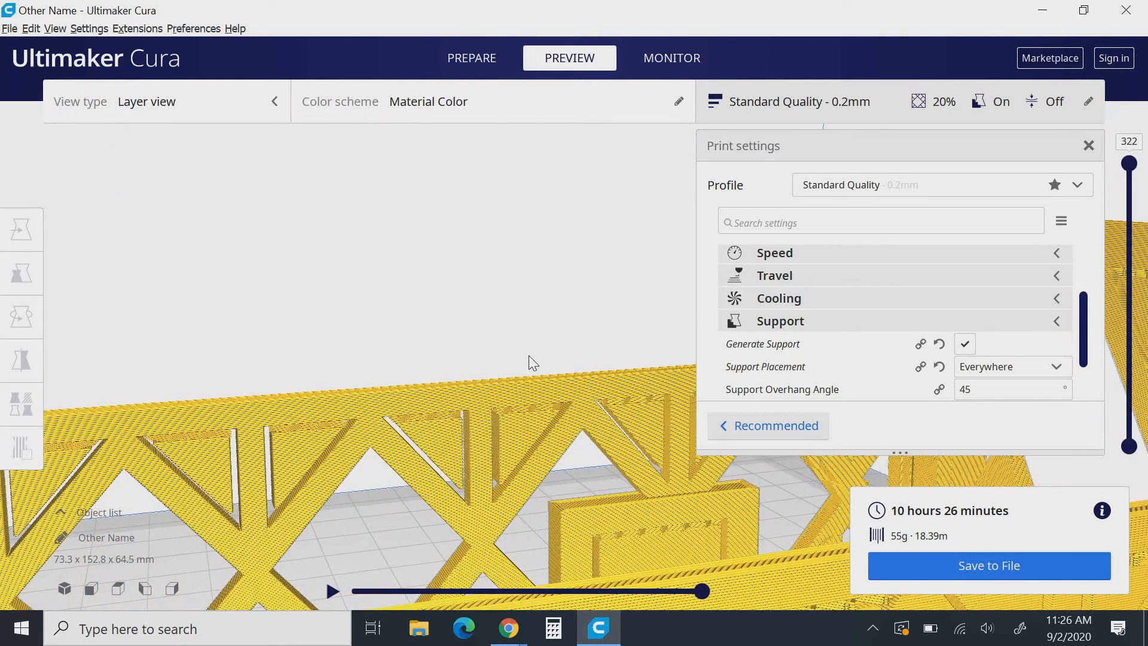
pyautogui.moveTo(529, 356); pyautogui.dragTo(184, 394, button='right')
pyautogui.scroll(-2, 332, 395)
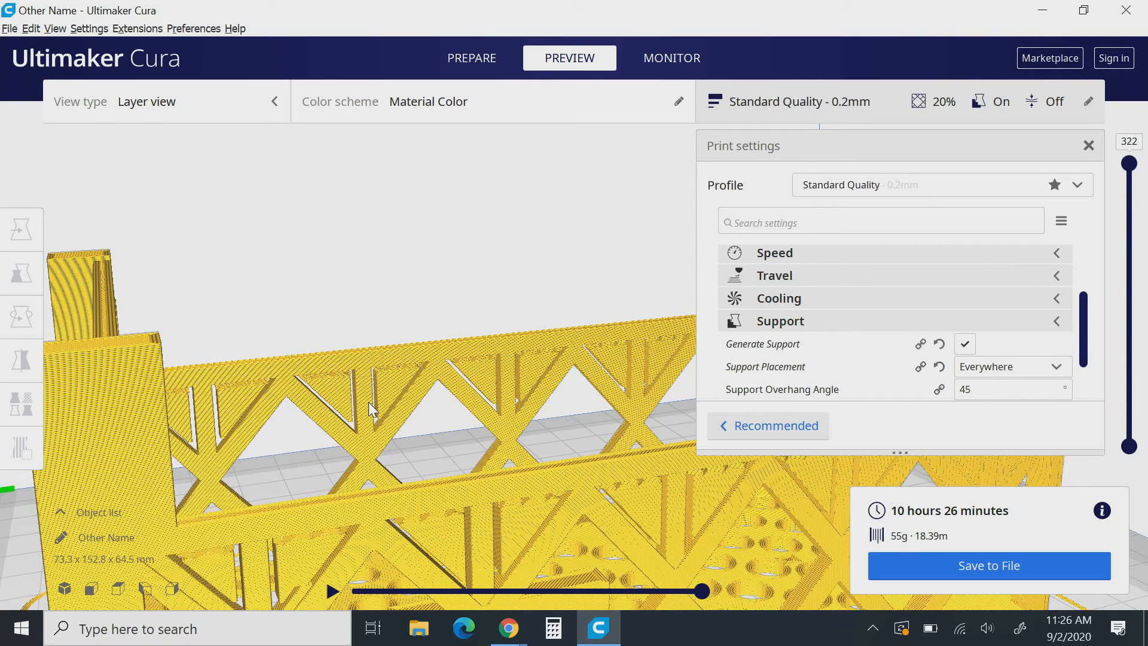
pyautogui.moveTo(372, 410); pyautogui.dragTo(417, 382, button='right')
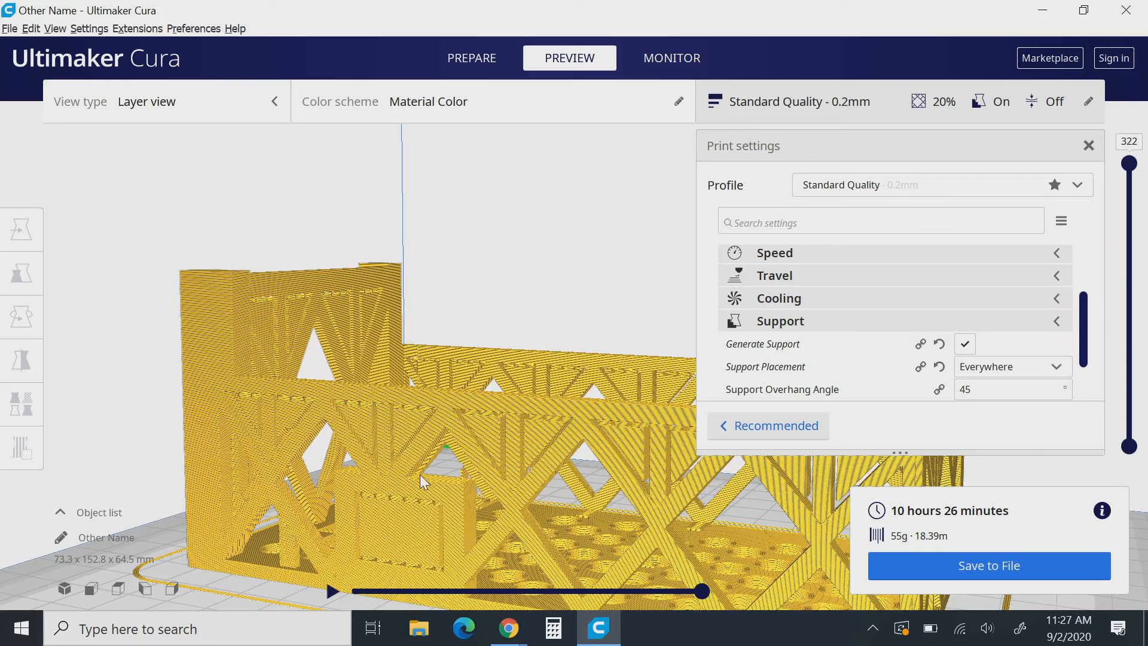
pyautogui.moveTo(419, 474); pyautogui.dragTo(390, 452, button='right')
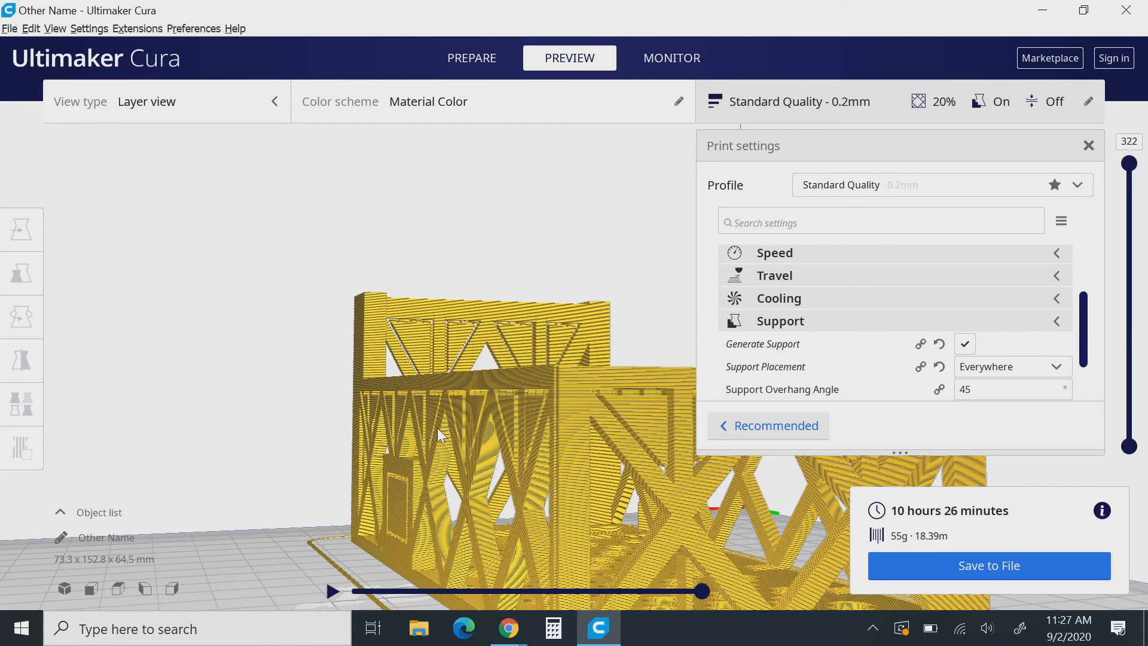
pyautogui.moveTo(664, 436); pyautogui.dragTo(538, 449, button='right')
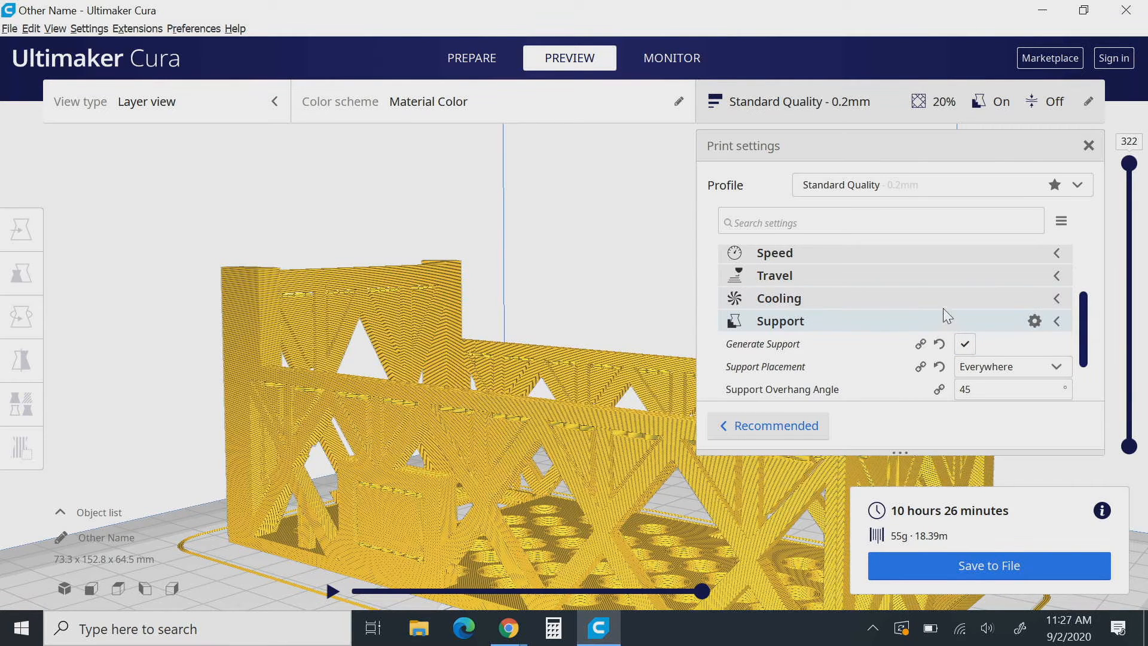
# Review the cooling settings for print cooling and fan speed, and collapse the category
pyautogui.scroll(2, 942, 310)
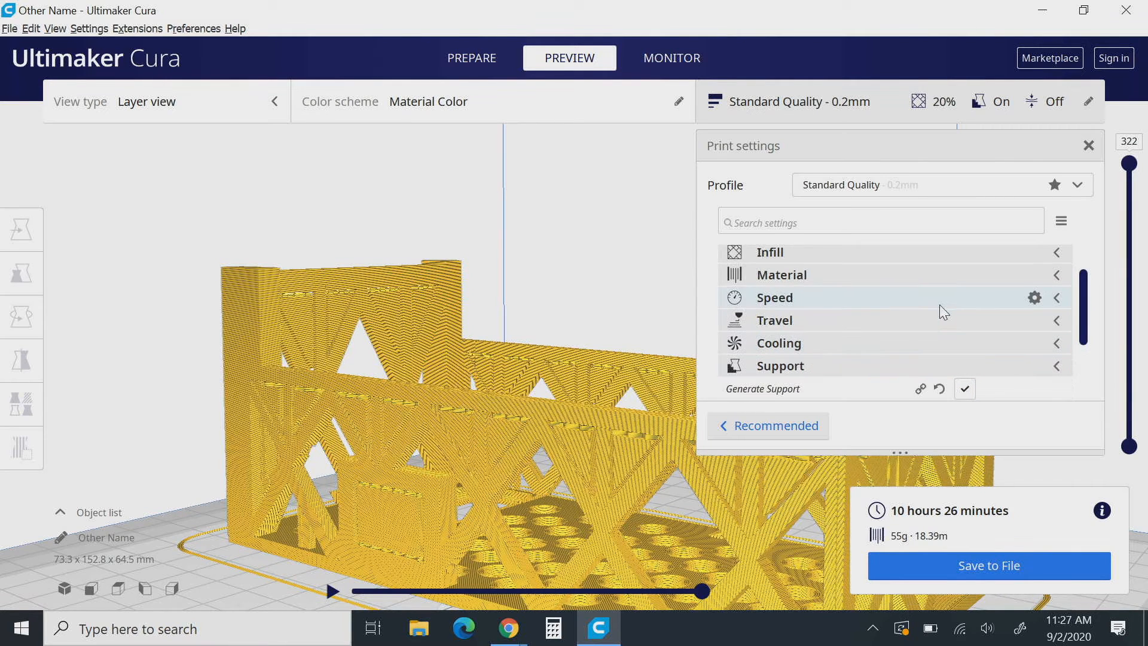
pyautogui.click(736, 345)
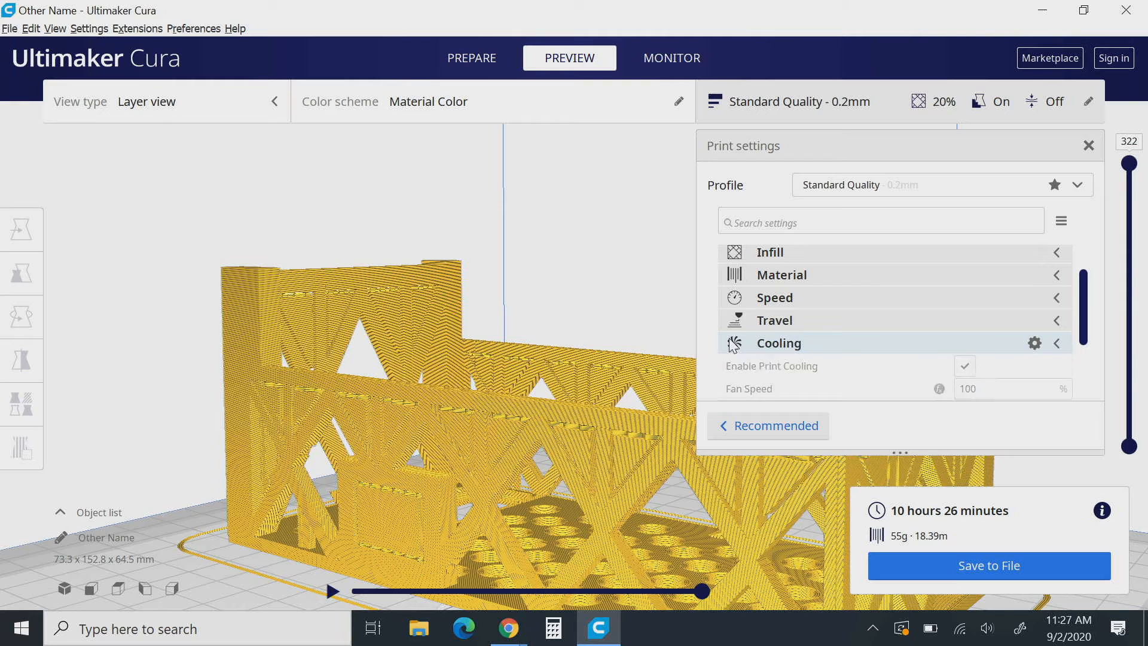
pyautogui.click(735, 344)
pyautogui.click(735, 344)
pyautogui.scroll(-1, 755, 372)
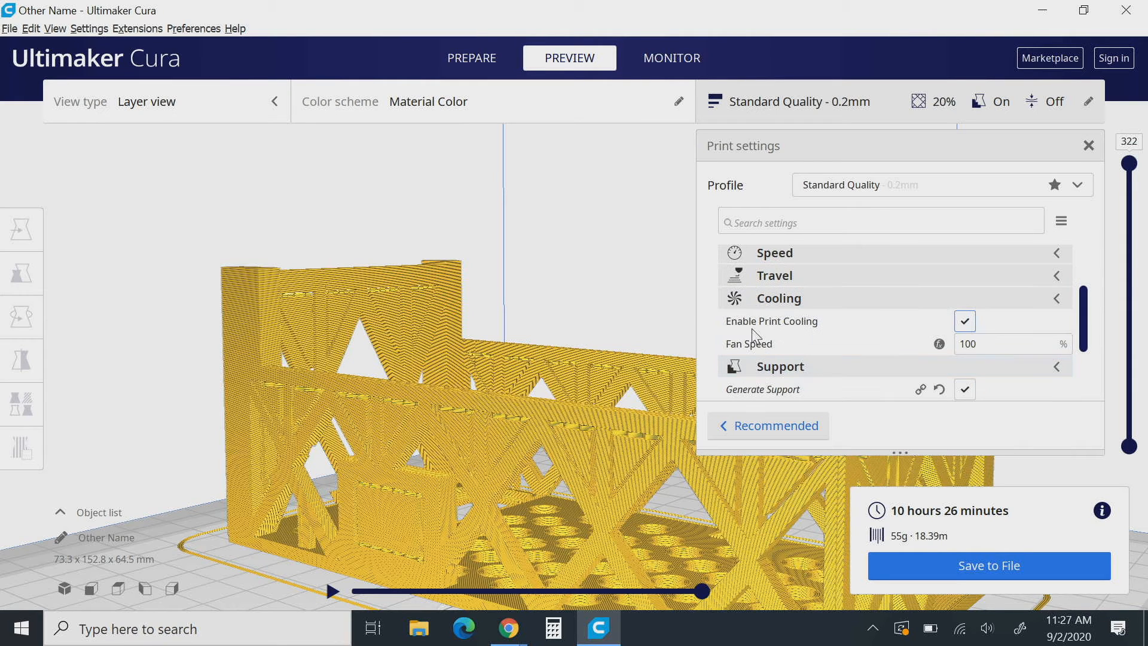
pyautogui.click(735, 299)
# Review the retraction options in the travel settings and the print speed setting
pyautogui.click(736, 275)
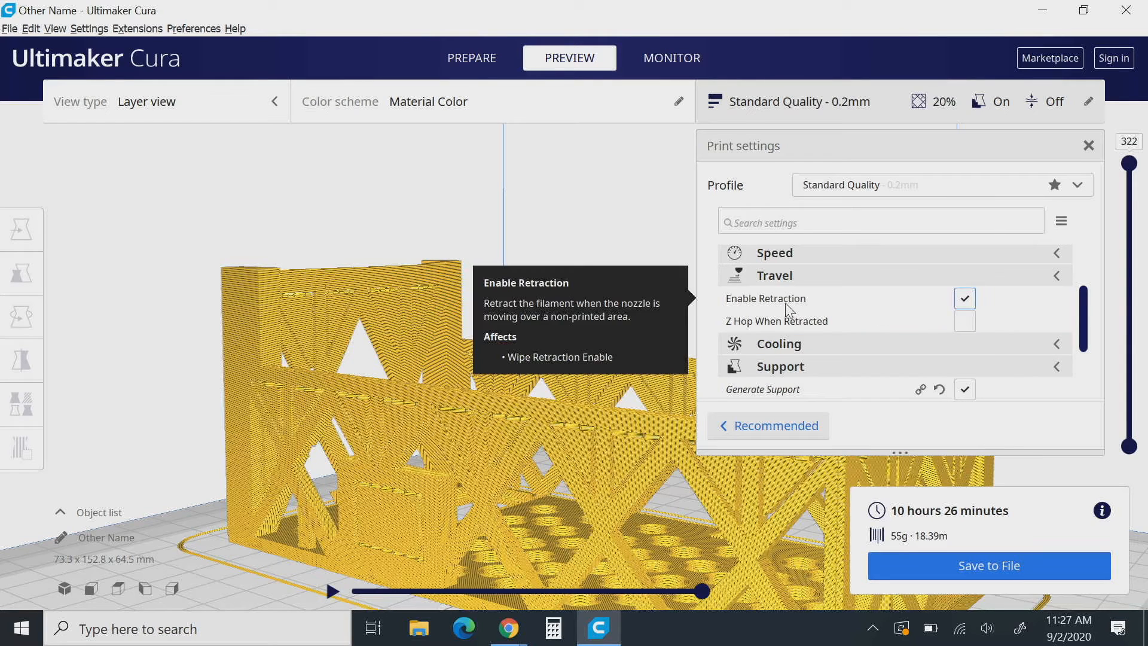
pyautogui.click(748, 276)
pyautogui.click(736, 256)
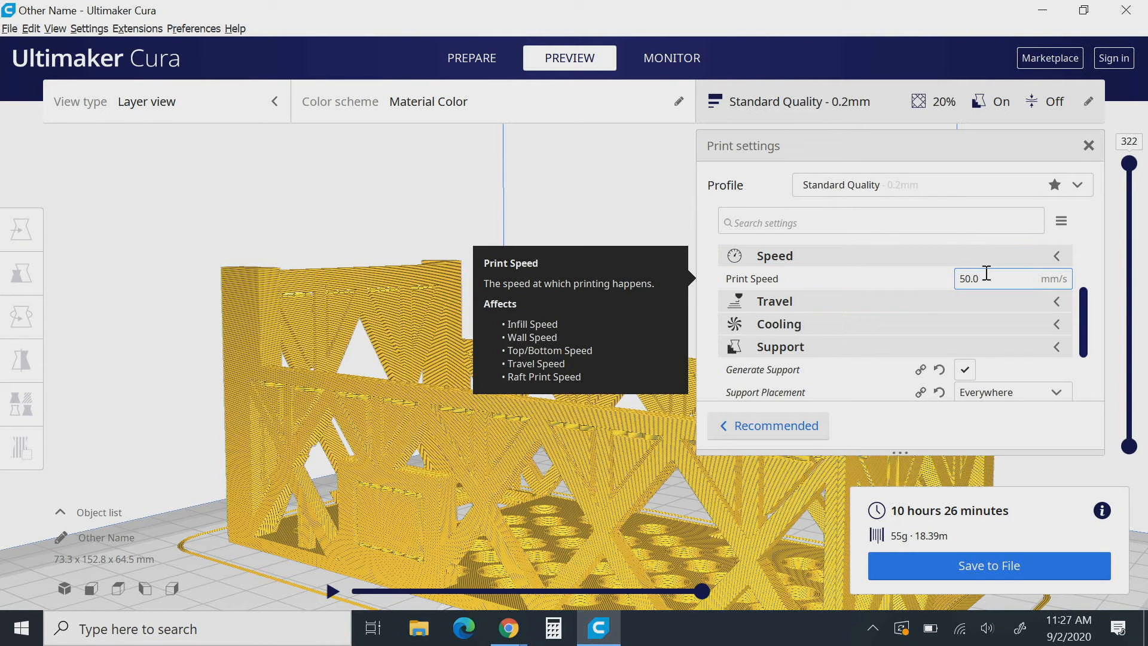
pyautogui.click(772, 256)
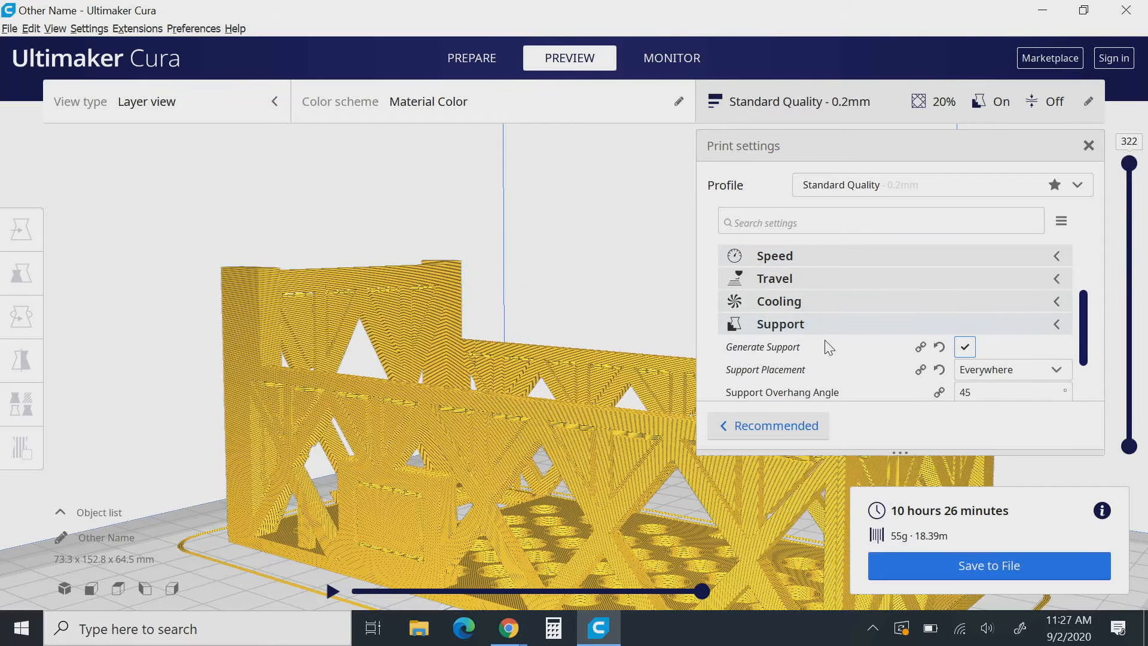
# Review the printing temperature and build plate temperature in the material settings without changing them
pyautogui.scroll(2, 828, 347)
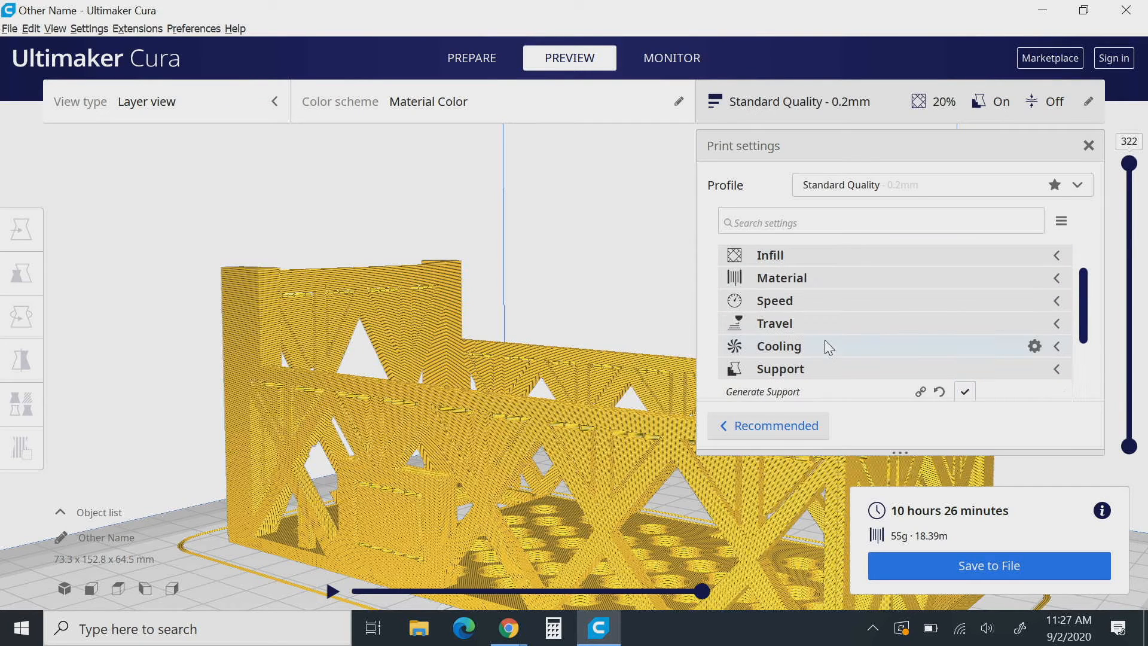
pyautogui.click(778, 278)
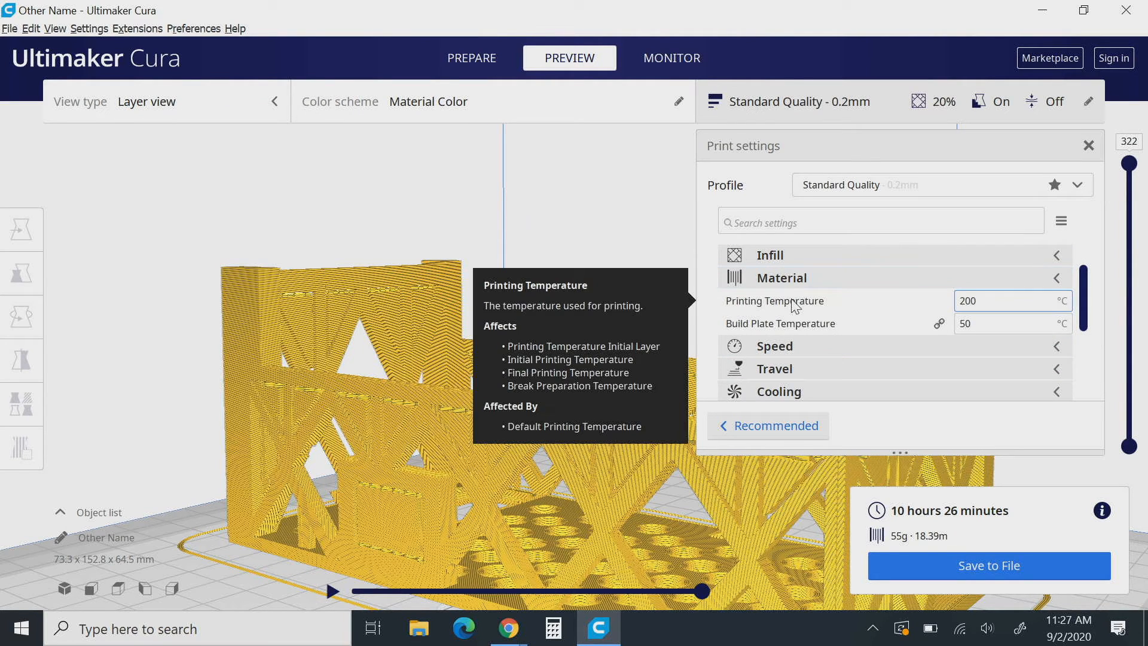
pyautogui.doubleClick(984, 303)
pyautogui.click(987, 300)
pyautogui.doubleClick(984, 300)
pyautogui.click(984, 299)
pyautogui.doubleClick(961, 323)
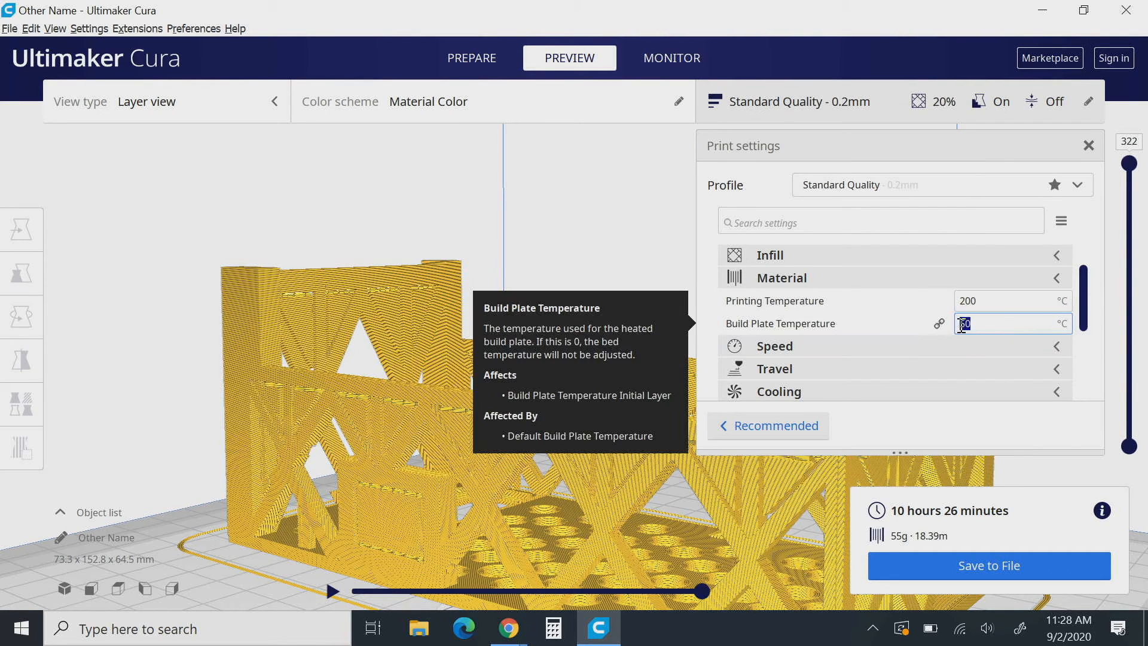
pyautogui.click(1015, 323)
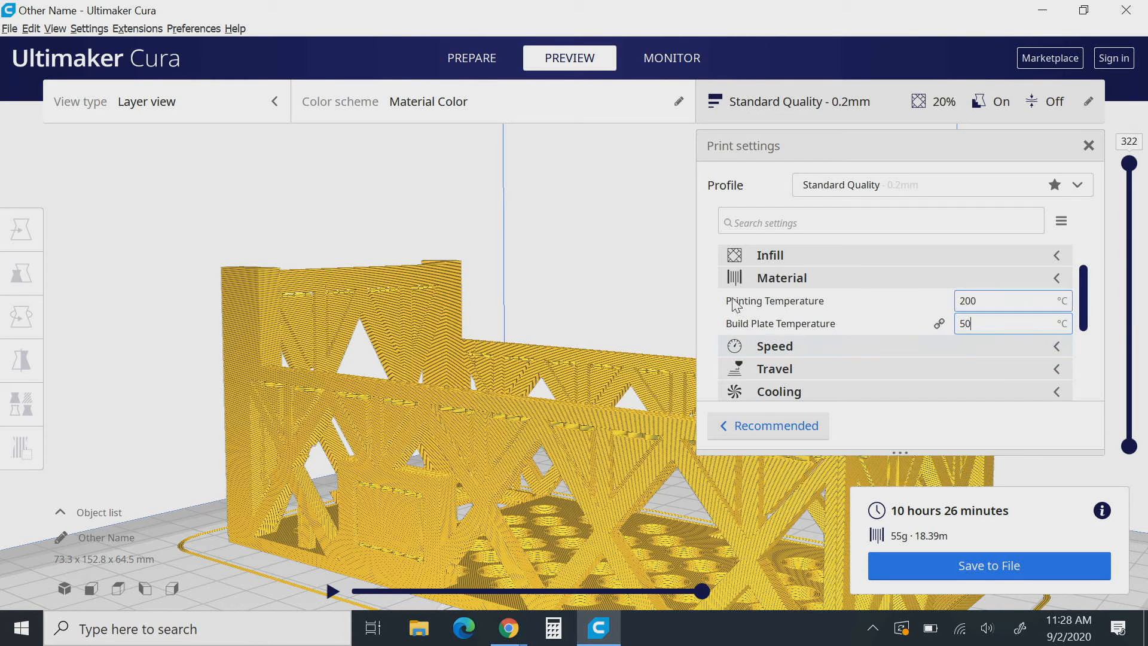
pyautogui.click(741, 280)
# Review the infill density setting and the available infill patterns
pyautogui.click(749, 258)
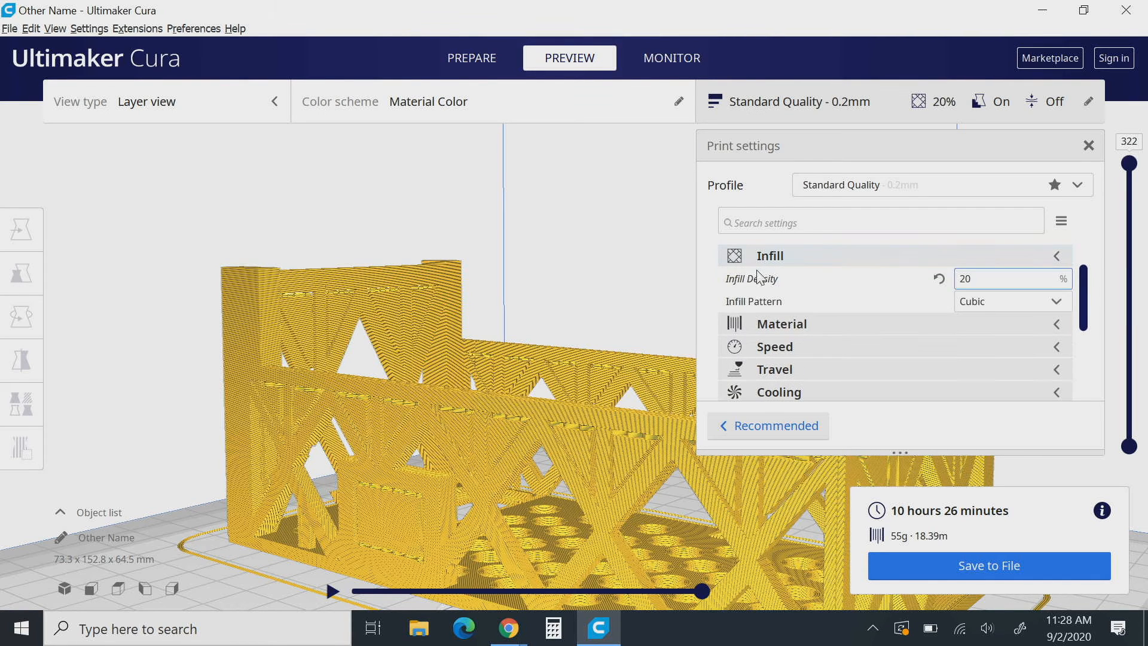
pyautogui.doubleClick(963, 279)
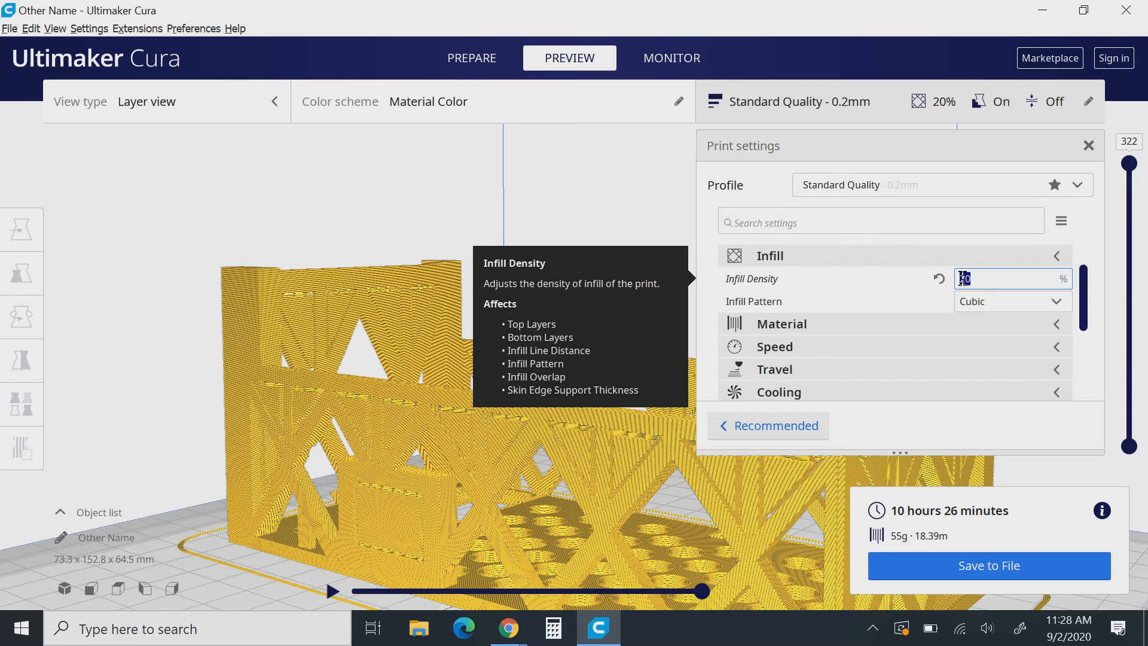
pyautogui.click(1003, 304)
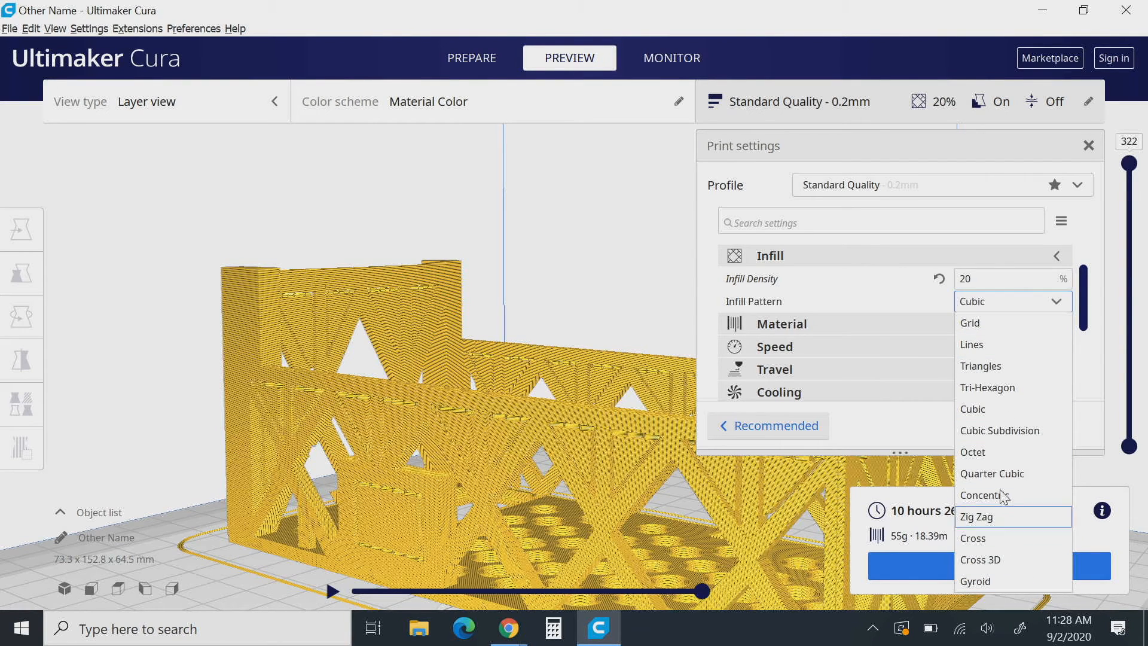
pyautogui.click(974, 302)
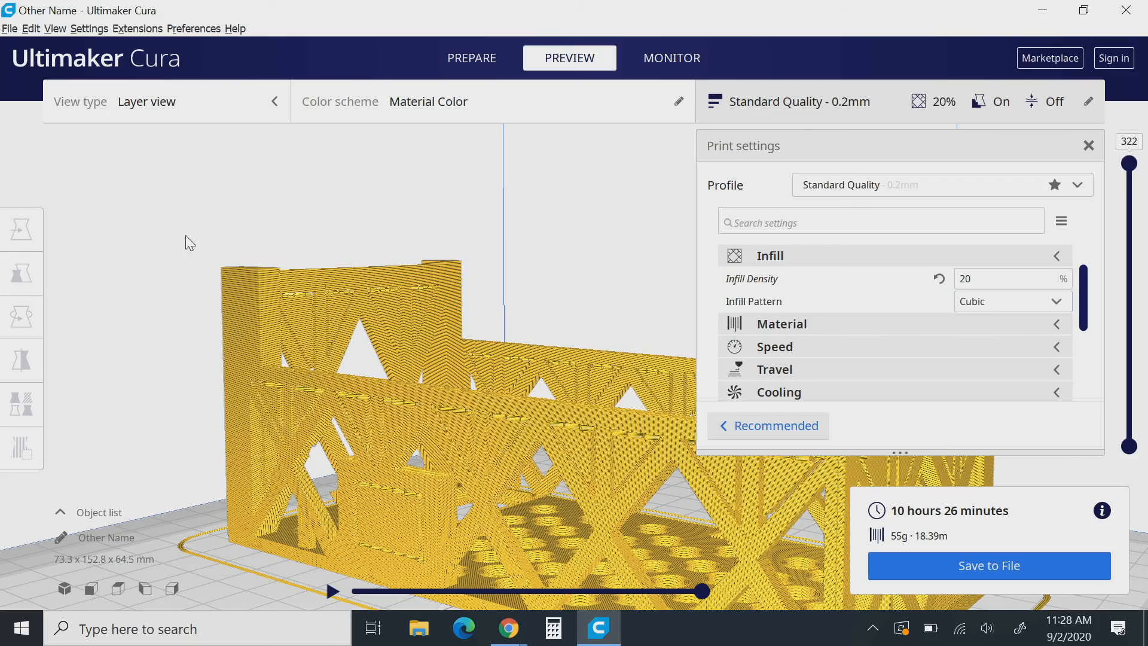
# Close the SD card's folder window and rename the print job "This name"
pyautogui.moveTo(187, 243); pyautogui.dragTo(797, 374, button='right')
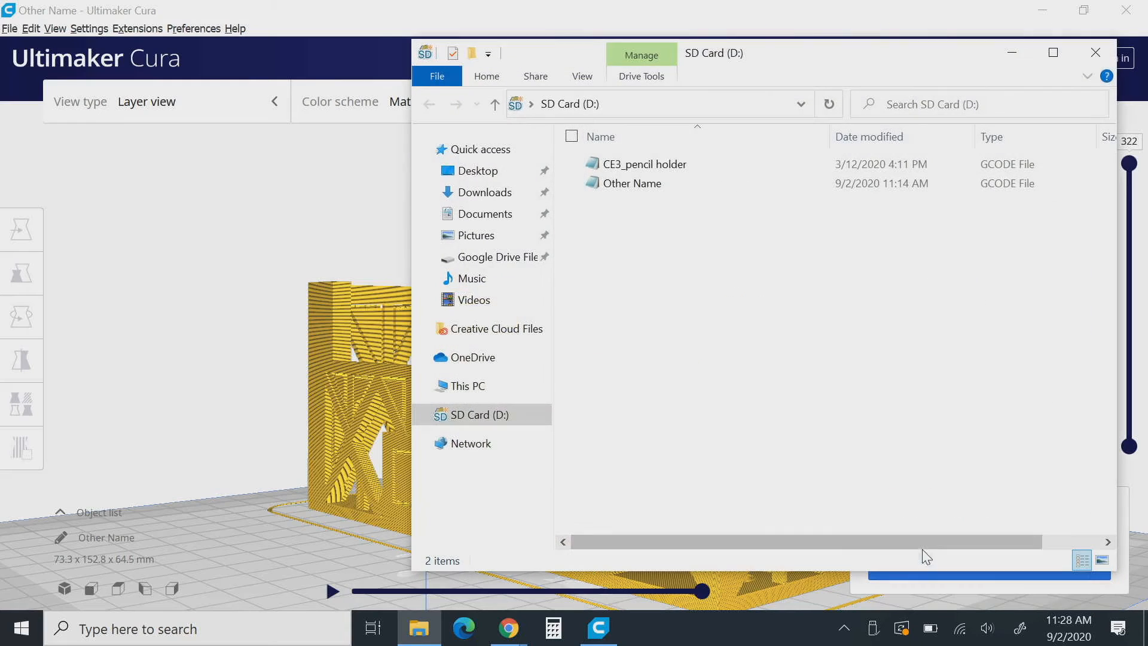
pyautogui.click(1091, 52)
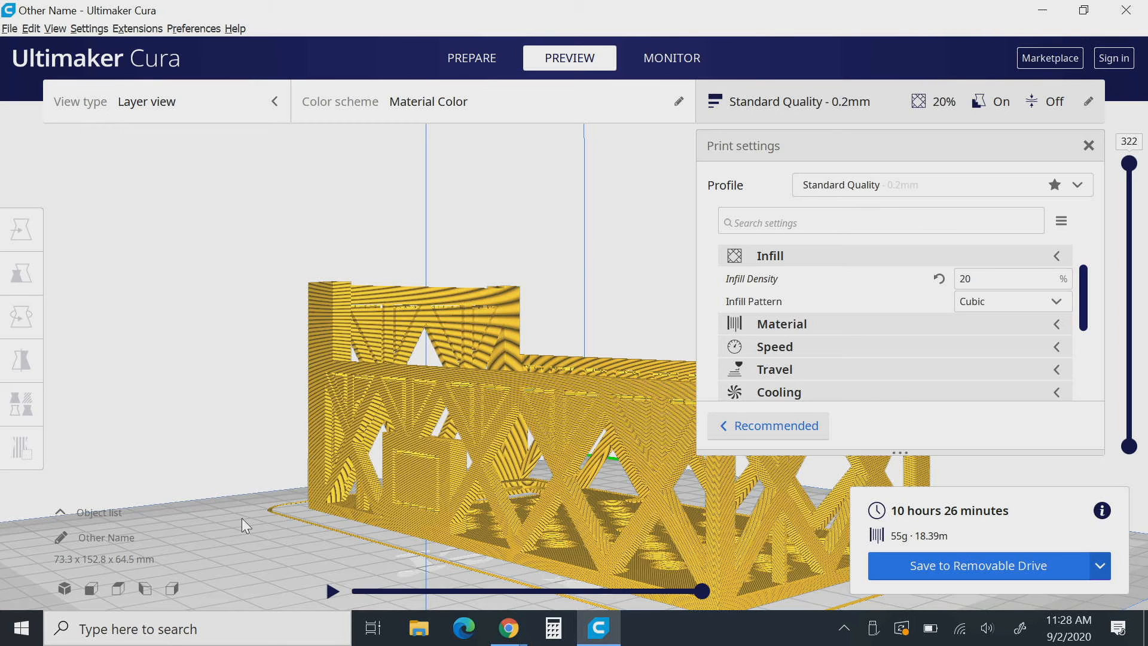
pyautogui.click(65, 536)
pyautogui.write('This name')
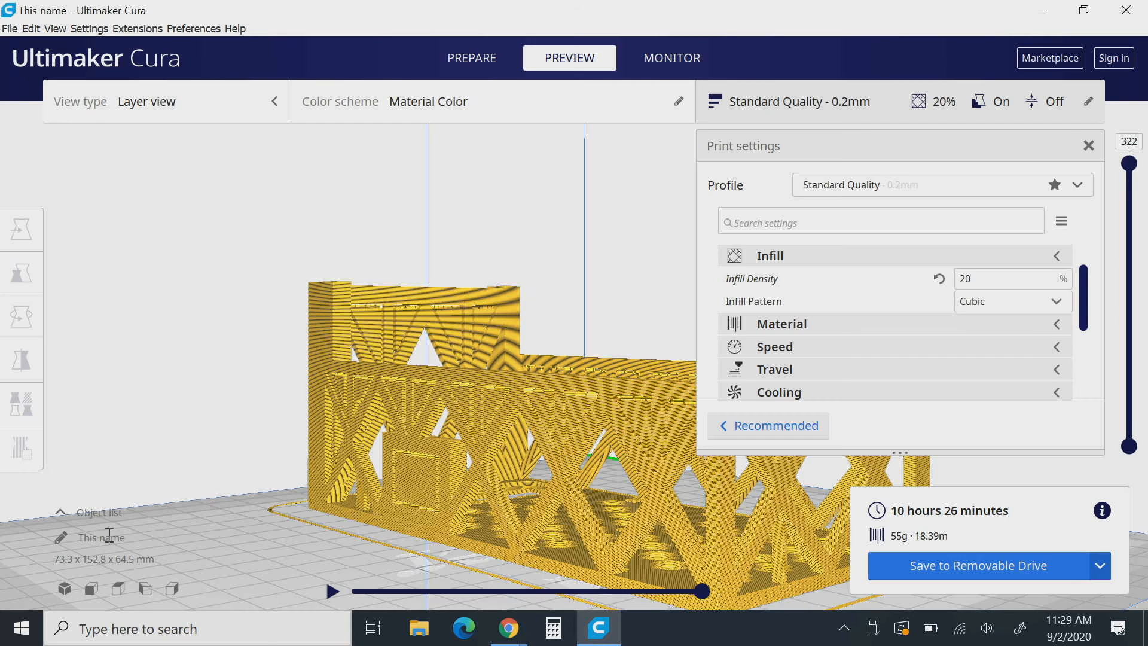
# Save the sliced file to the removable drive and eject the drive
pyautogui.click(949, 574)
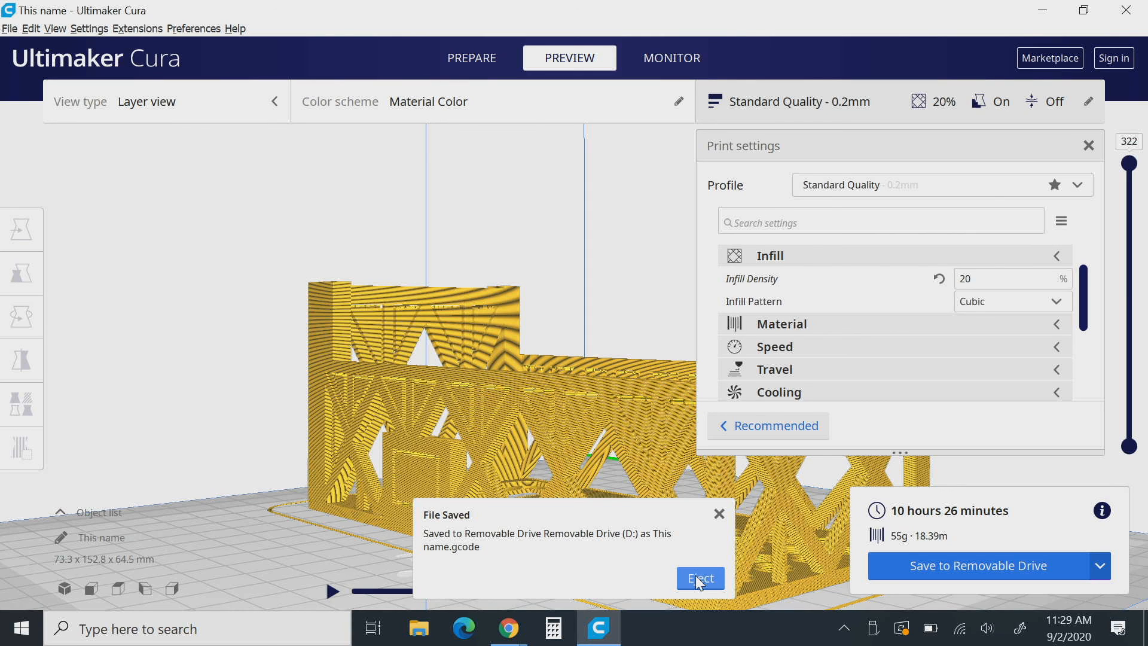
pyautogui.click(700, 578)
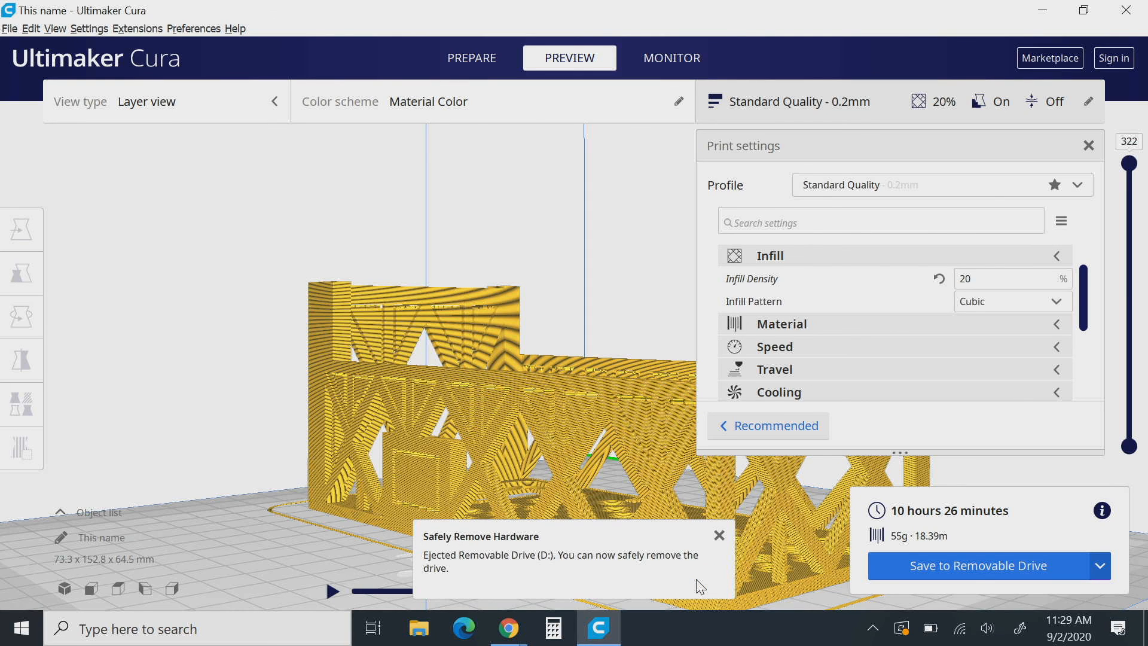